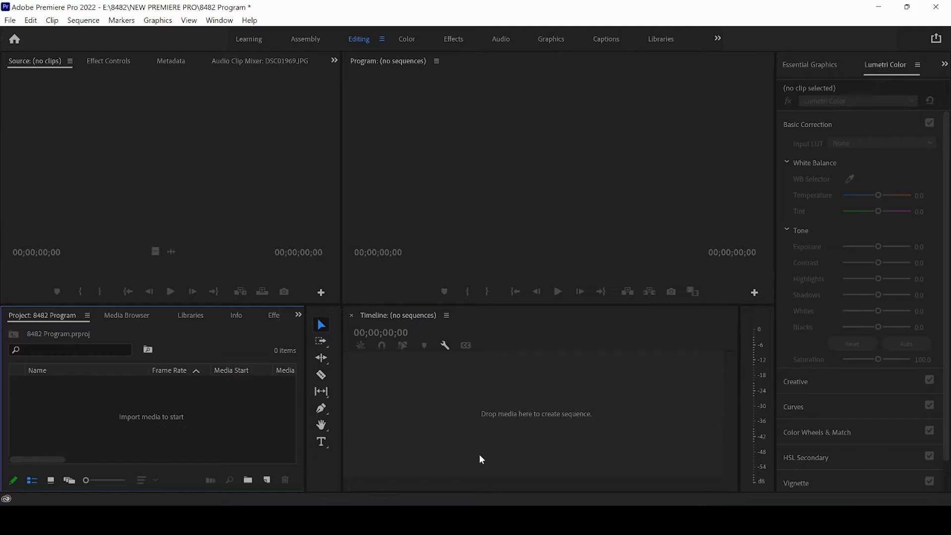
- Import the dog photo DSC01969 from the Texas "day 3" folder into the project
{"action": "mouse_move", "coordinate": [489, 520]}
{"action": "left_click", "coordinate": [490, 465]}
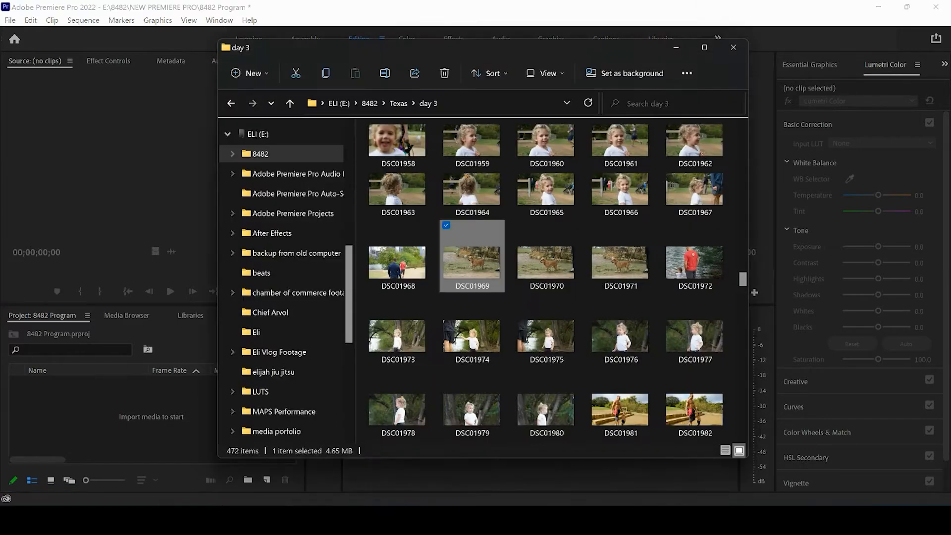
{"action": "left_click_drag", "start_coordinate": [482, 266], "coordinate": [155, 416]}
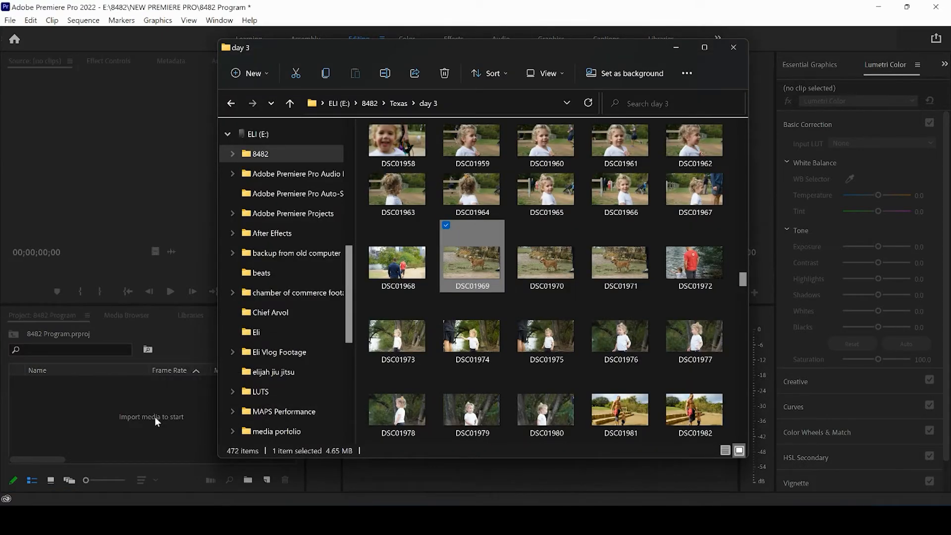
{"action": "left_click", "coordinate": [86, 409]}
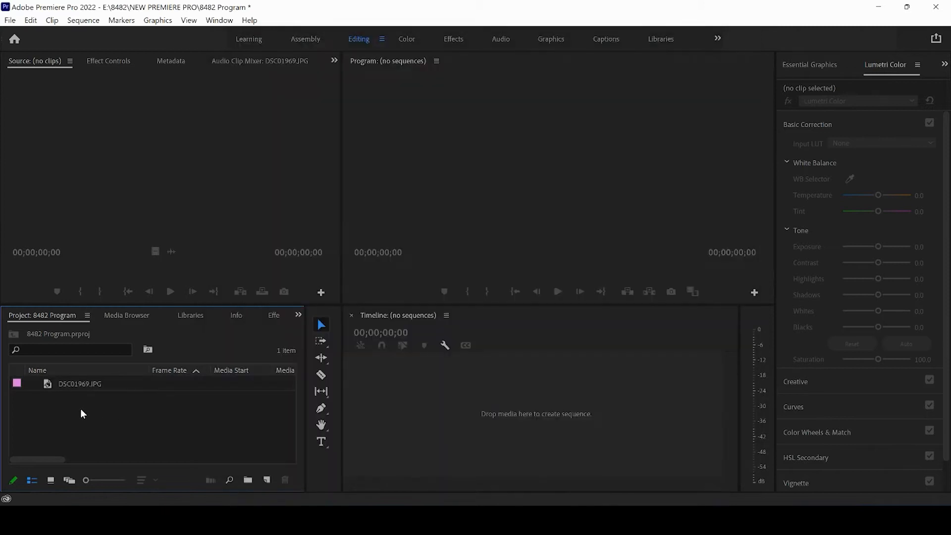
- Open the imported photo in the Source monitor and extend its duration to 00;00;06;01
{"action": "double_click", "coordinate": [77, 382]}
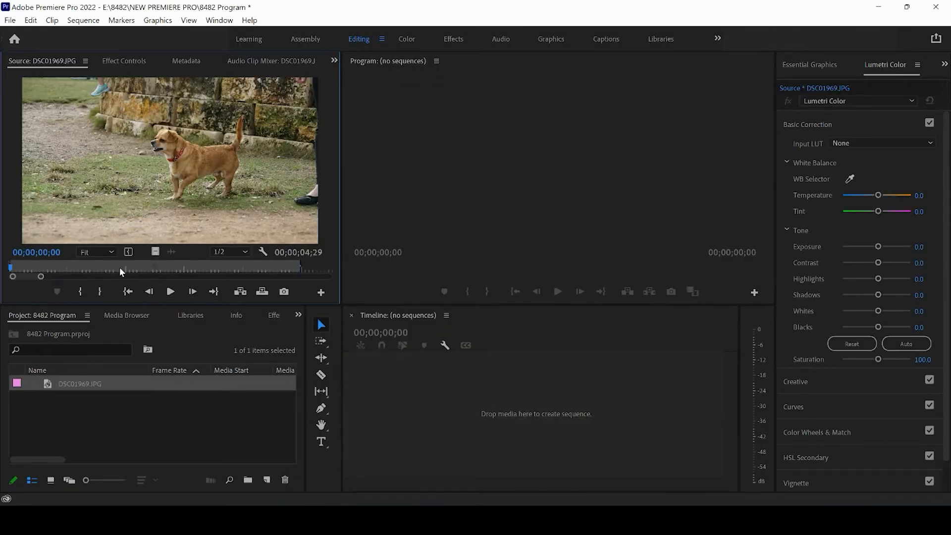
{"action": "left_click_drag", "start_coordinate": [120, 267], "coordinate": [142, 270]}
{"action": "left_click_drag", "start_coordinate": [300, 268], "coordinate": [341, 269]}
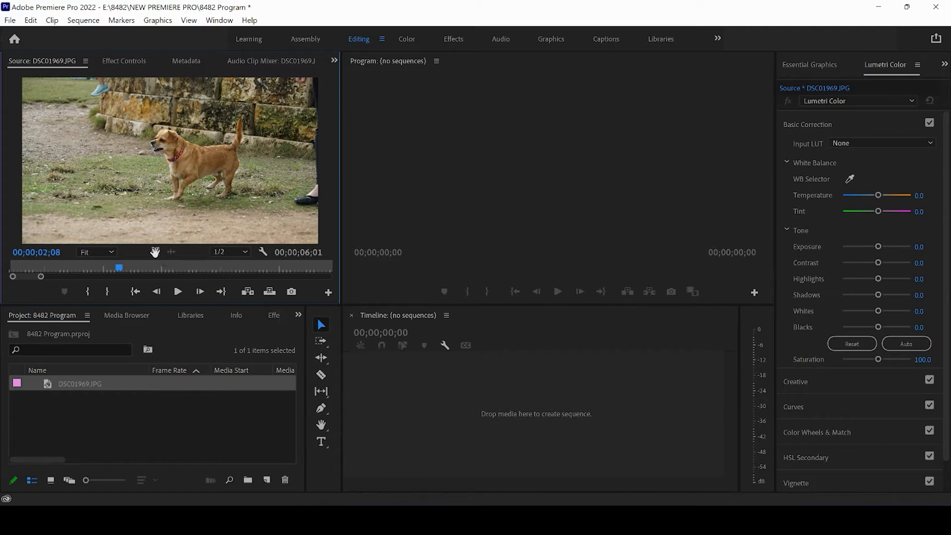
- Create a sequence from the source photo and lengthen its timeline clip to 9 seconds
{"action": "left_click_drag", "start_coordinate": [155, 252], "coordinate": [466, 411]}
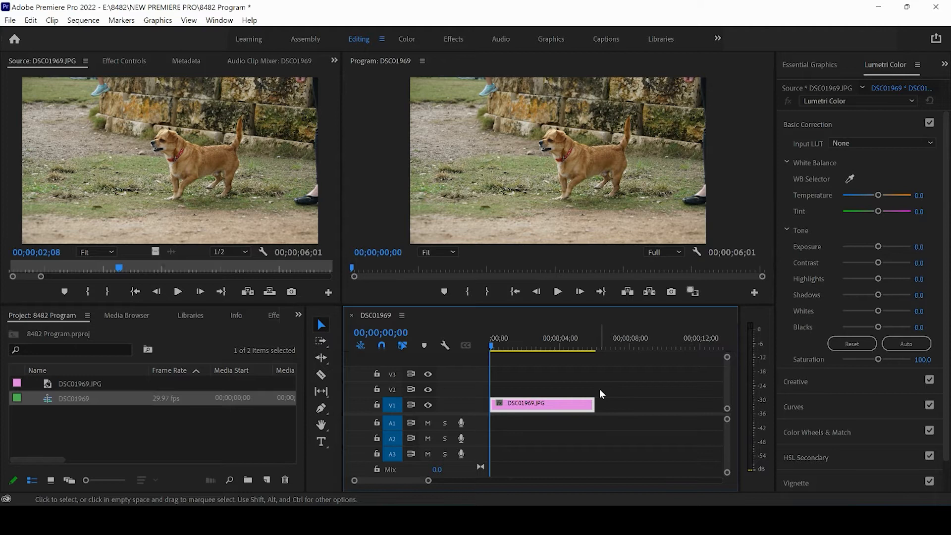
{"action": "left_click_drag", "start_coordinate": [594, 404], "coordinate": [645, 406]}
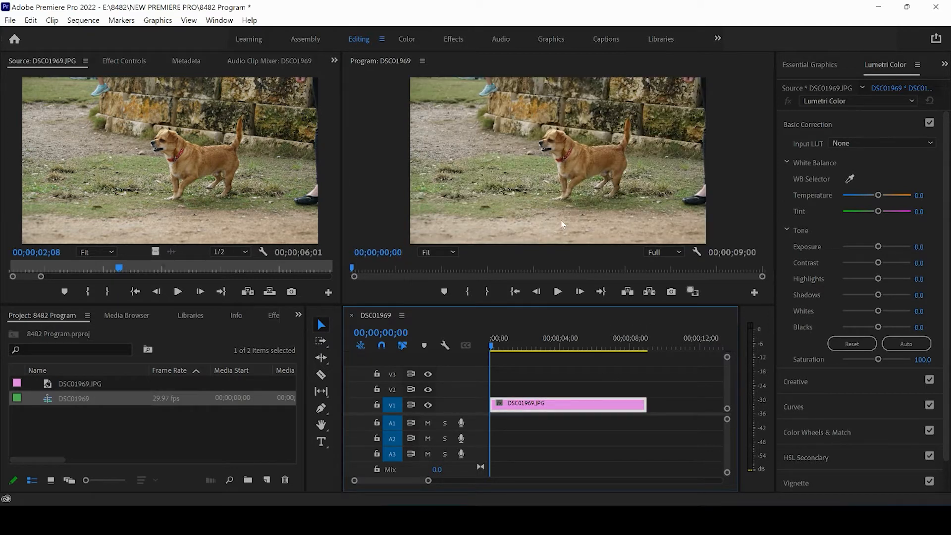
- Show the photo clip's Effect Controls with the playhead at 00;00;01;24
{"action": "left_click", "coordinate": [521, 346]}
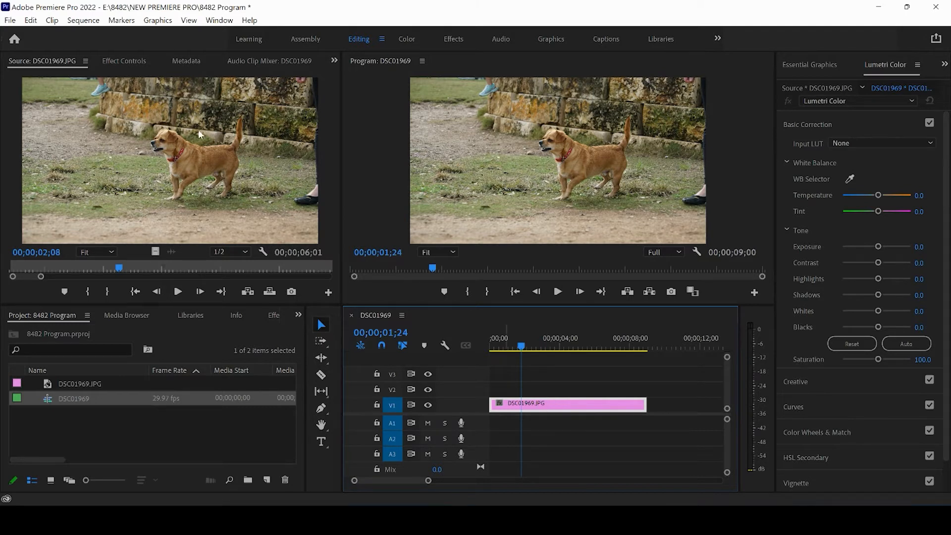
{"action": "left_click", "coordinate": [128, 60]}
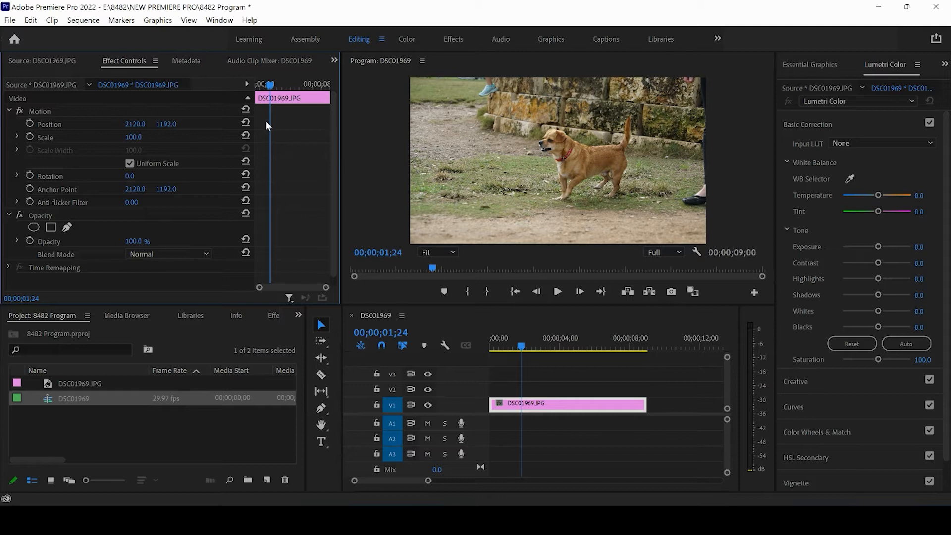
{"action": "left_click", "coordinate": [219, 20]}
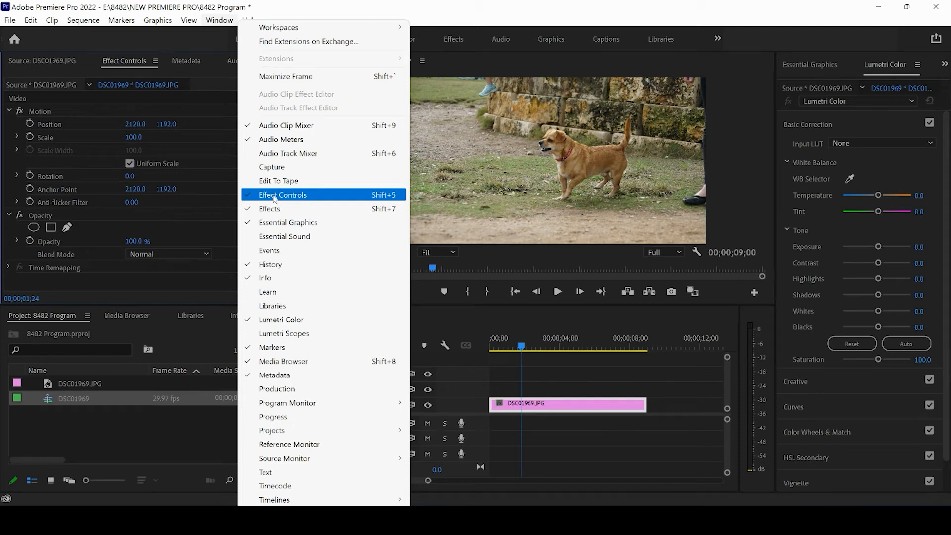
{"action": "left_click", "coordinate": [535, 365]}
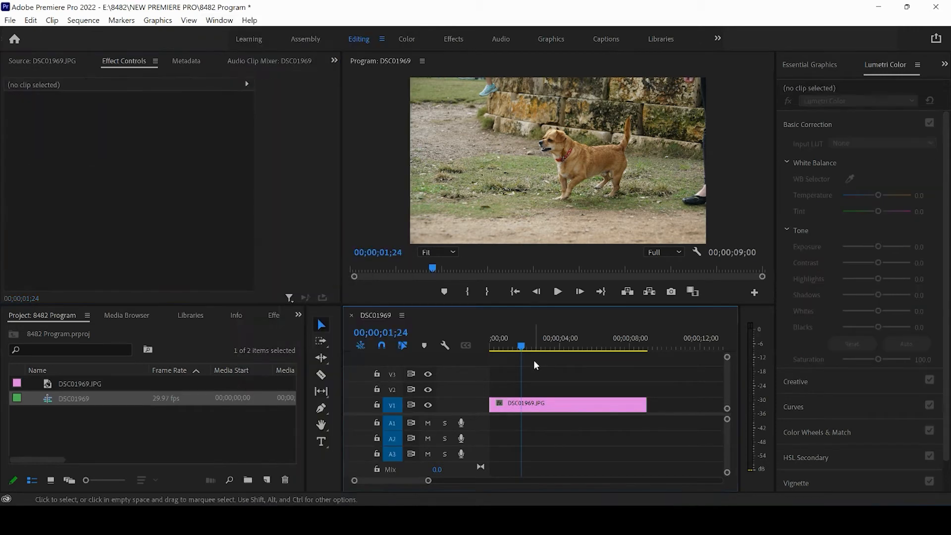
{"action": "left_click", "coordinate": [540, 406]}
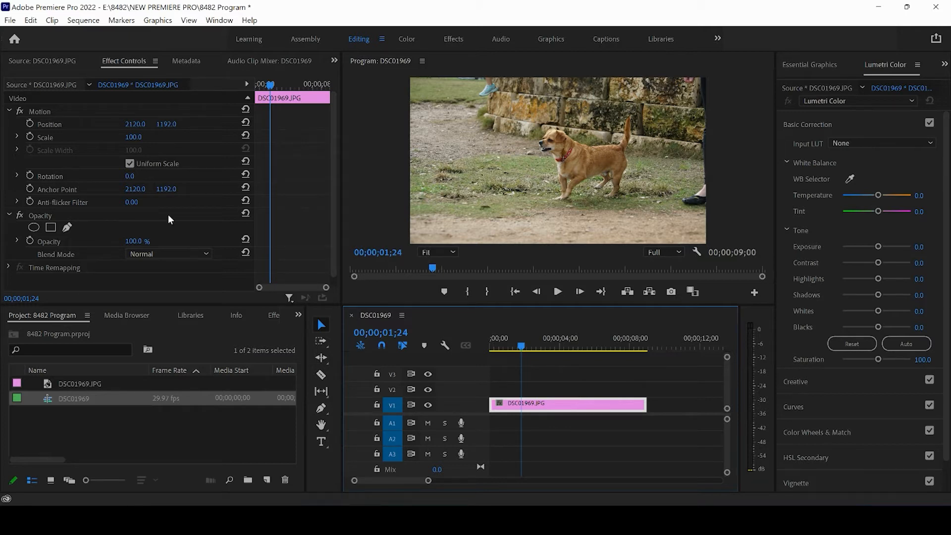
- Enable keyframing for the clip's Scale and Position at 00;00;01;24 and save the project
{"action": "left_click", "coordinate": [30, 136]}
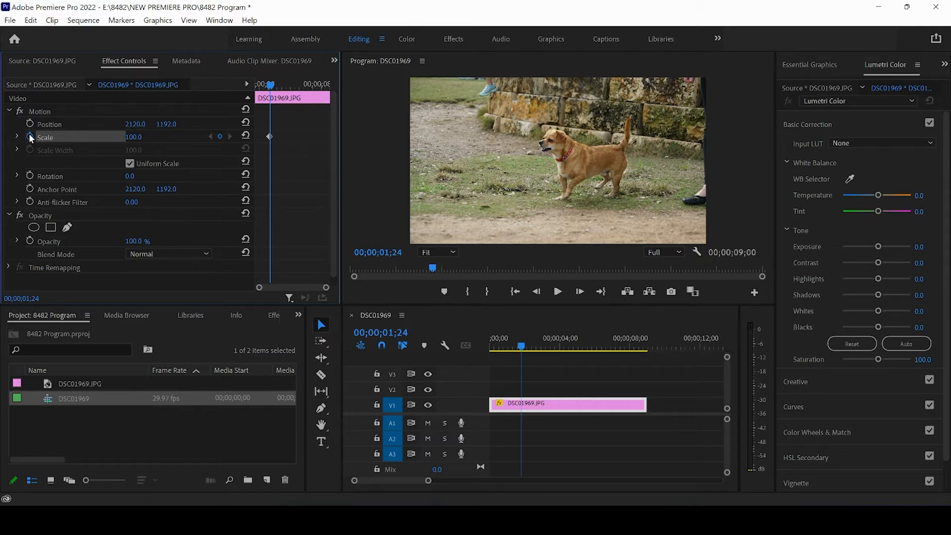
{"action": "left_click", "coordinate": [30, 124]}
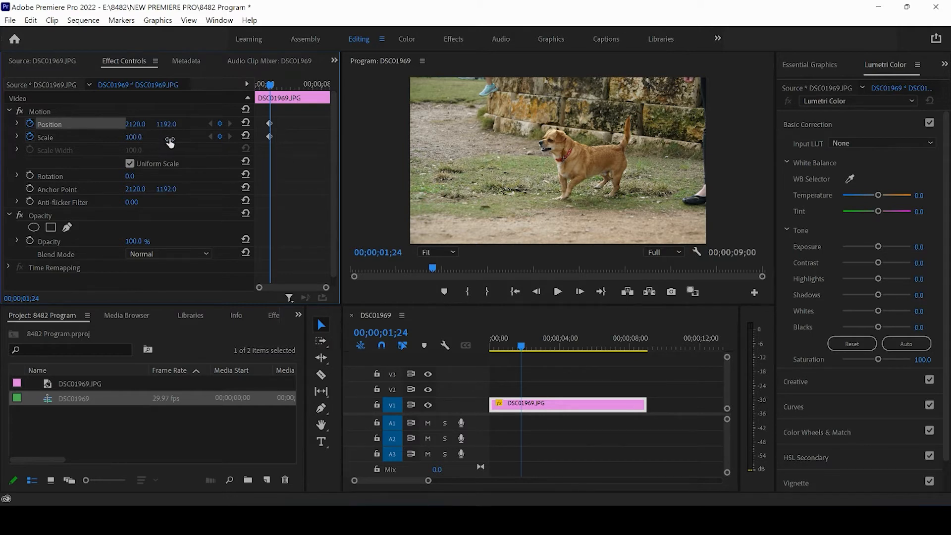
{"action": "key", "text": "ctrl+s"}
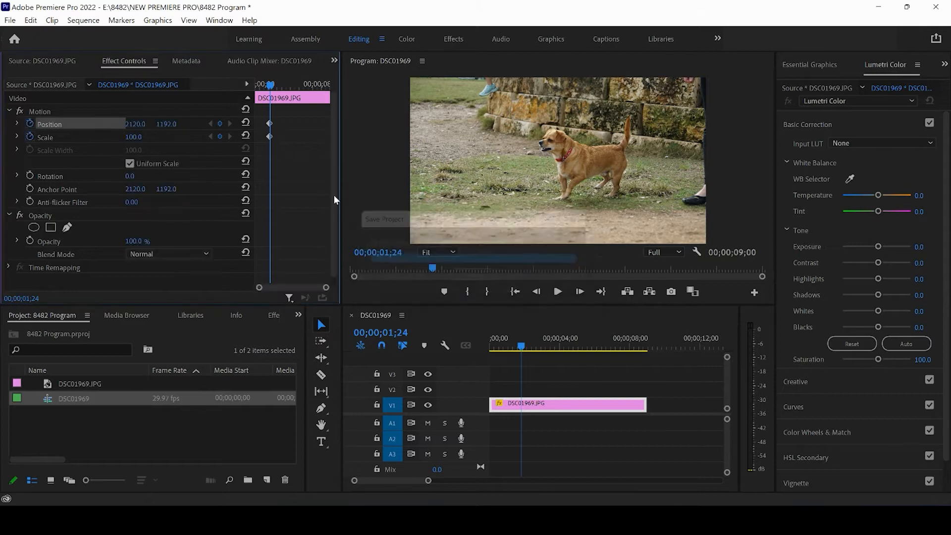
- Animate a zoom-in with Scale 129 and horizontal Position 1724 at the clip's start and Scale 177 at its end
{"action": "left_click_drag", "start_coordinate": [138, 137], "coordinate": [23, 126]}
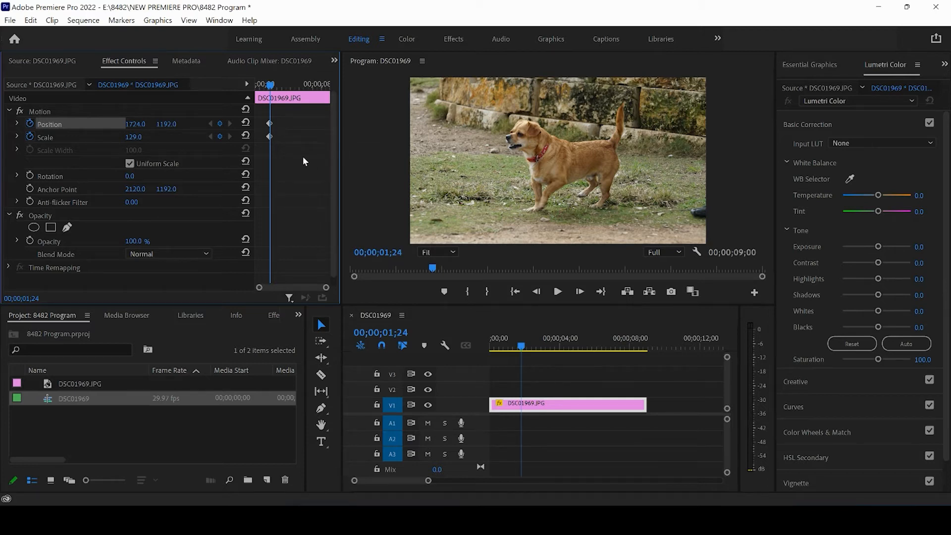
{"action": "left_click_drag", "start_coordinate": [288, 151], "coordinate": [228, 125]}
{"action": "left_click_drag", "start_coordinate": [134, 138], "coordinate": [179, 138]}
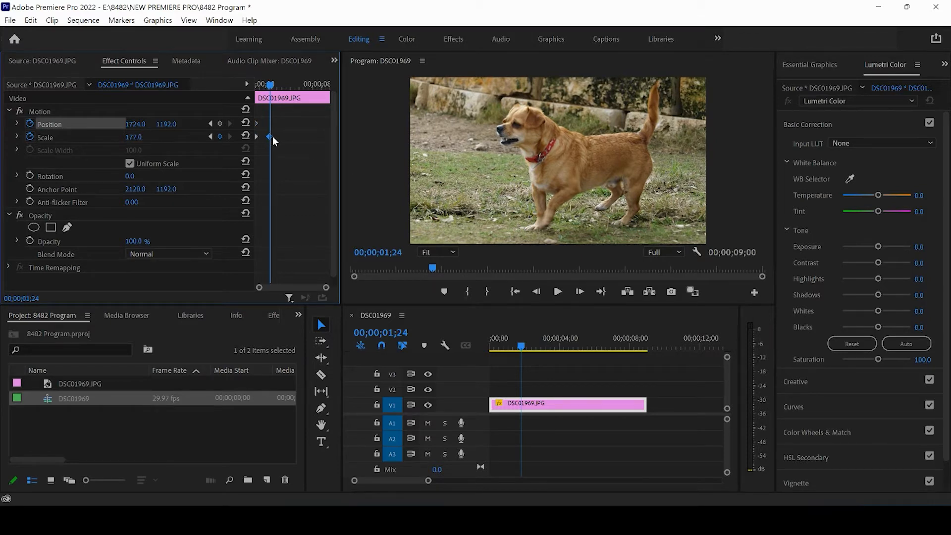
{"action": "left_click_drag", "start_coordinate": [272, 136], "coordinate": [390, 147]}
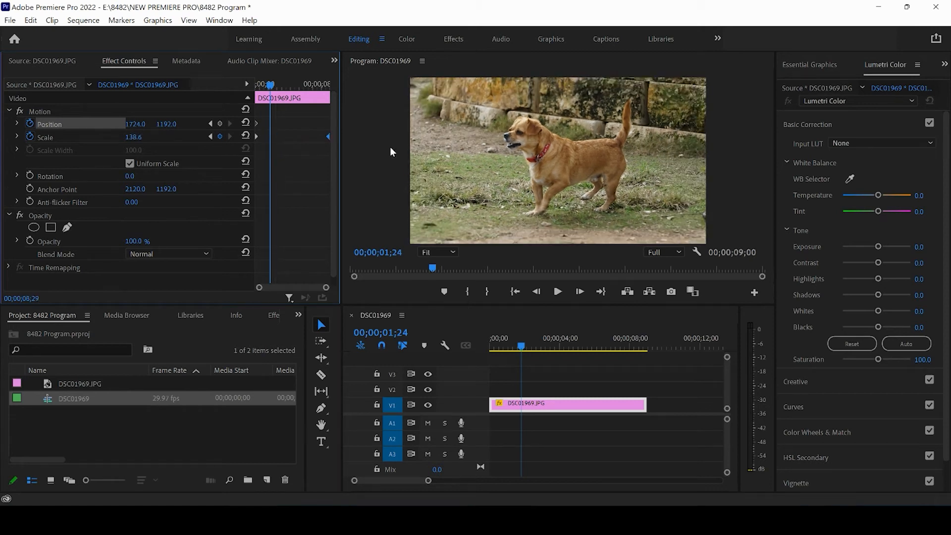
- Preview the zoom-in from the start of the sequence and return the playhead to the beginning
{"action": "left_click_drag", "start_coordinate": [511, 335], "coordinate": [471, 334]}
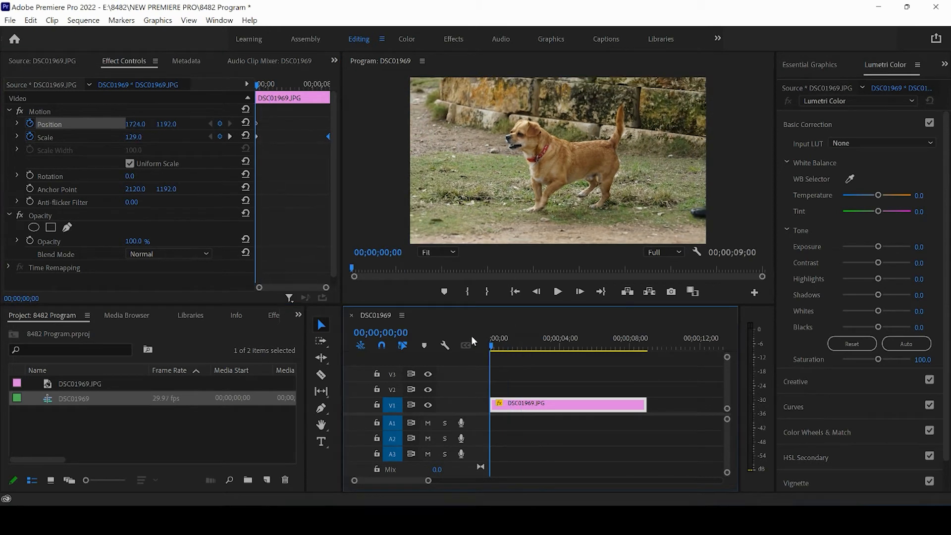
{"action": "left_click", "coordinate": [558, 293]}
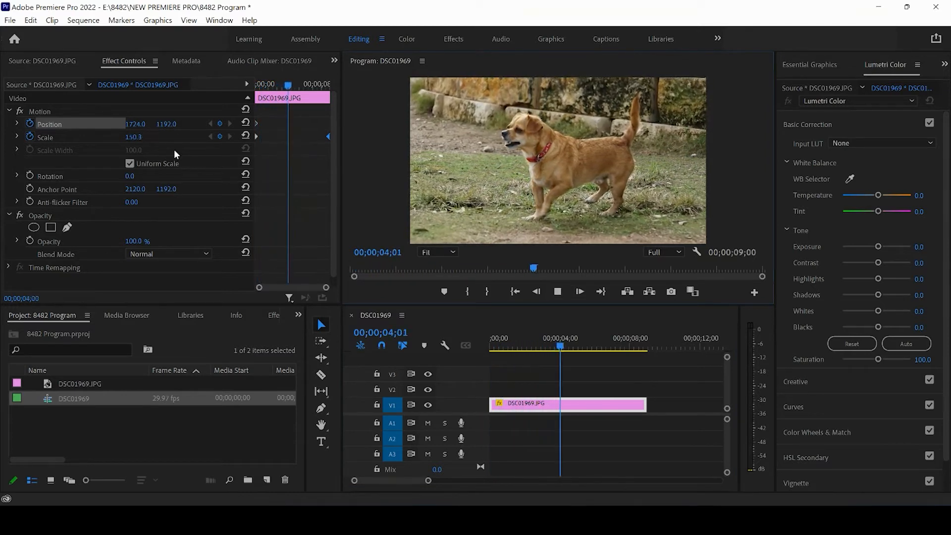
{"action": "left_click", "coordinate": [558, 293]}
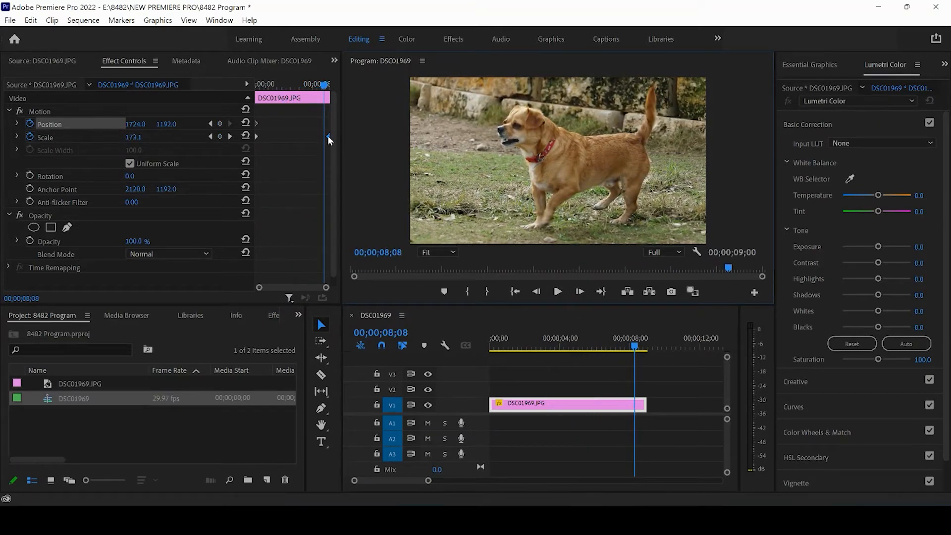
{"action": "left_click", "coordinate": [328, 136]}
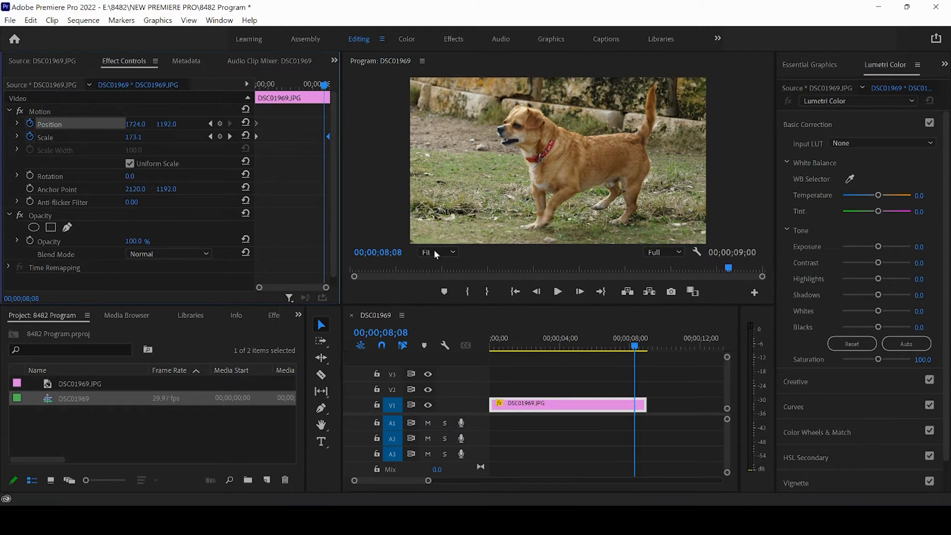
{"action": "left_click_drag", "start_coordinate": [517, 337], "coordinate": [479, 338]}
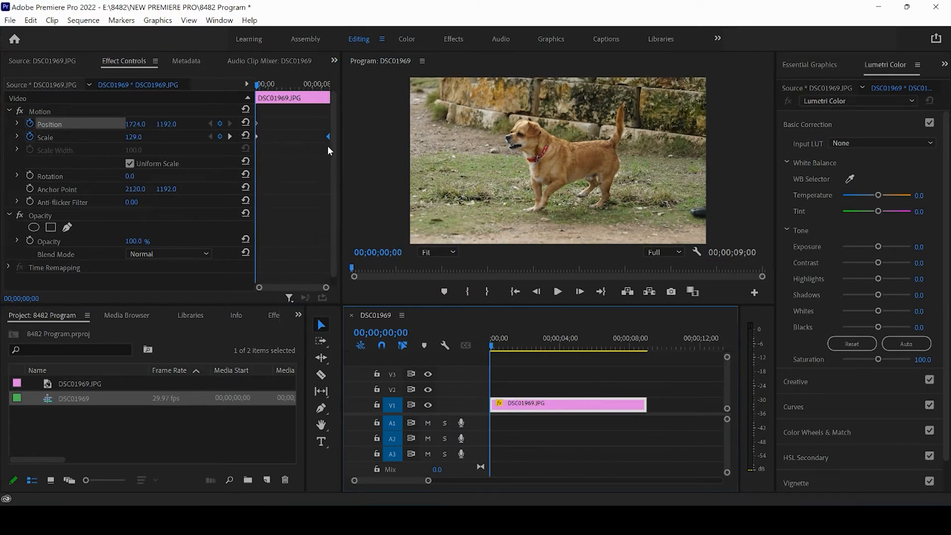
- Set the ending Scale keyframe to 148 by moving it to 00;00;04;12 for editing and back to the clip's end
{"action": "left_click_drag", "start_coordinate": [503, 341], "coordinate": [570, 346]}
{"action": "left_click", "coordinate": [318, 123]}
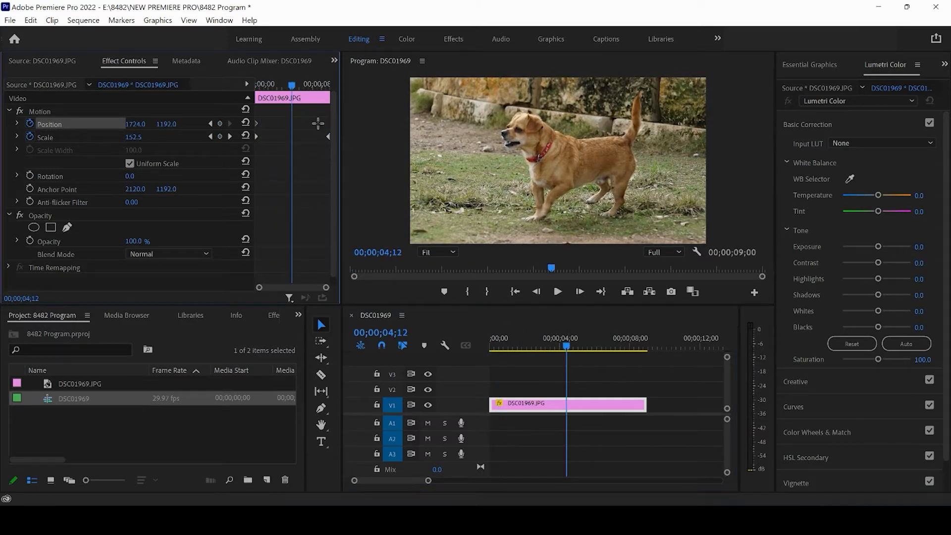
{"action": "left_click_drag", "start_coordinate": [329, 136], "coordinate": [291, 137]}
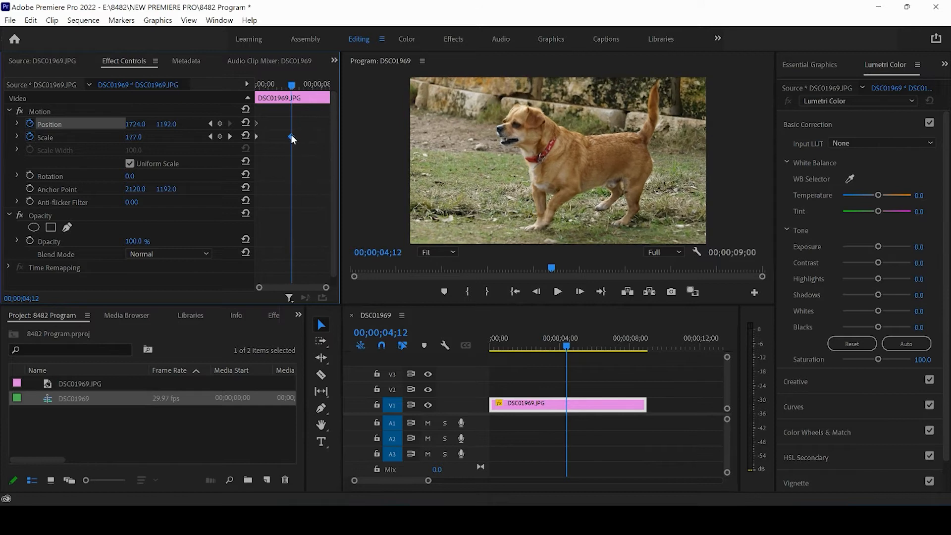
{"action": "mouse_move", "coordinate": [141, 137]}
{"action": "left_mouse_down"}
{"action": "mouse_move", "coordinate": [100, 137]}
{"action": "mouse_move", "coordinate": [124, 140]}
{"action": "left_mouse_up"}
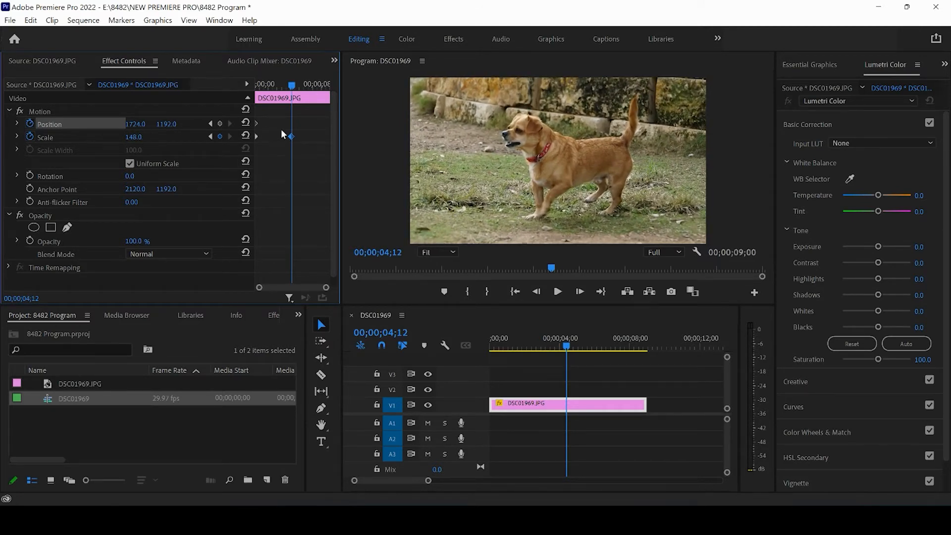
{"action": "left_click_drag", "start_coordinate": [291, 137], "coordinate": [328, 136]}
{"action": "left_click_drag", "start_coordinate": [513, 347], "coordinate": [584, 352]}
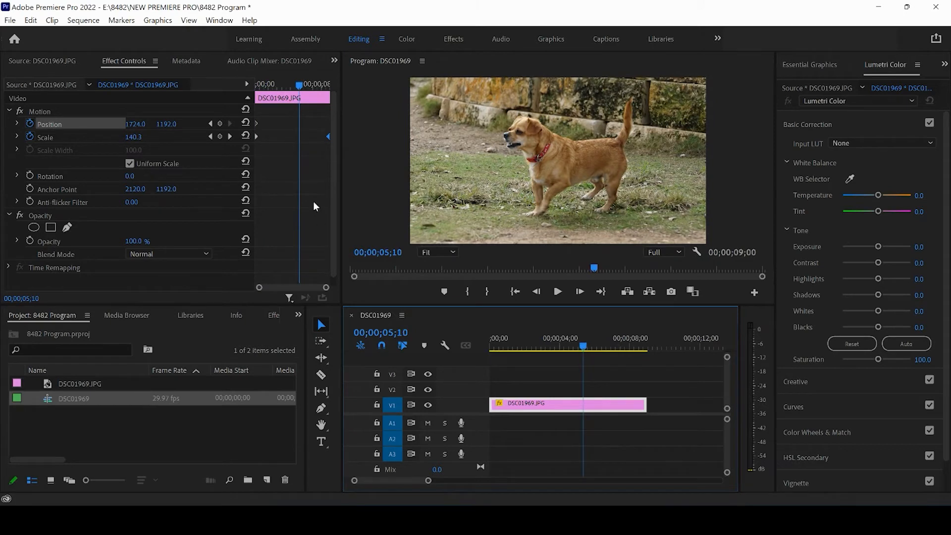
- Delete all the Position and Scale keyframes from the photo clip
{"action": "left_click_drag", "start_coordinate": [274, 156], "coordinate": [215, 93]}
{"action": "key", "text": "Delete"}
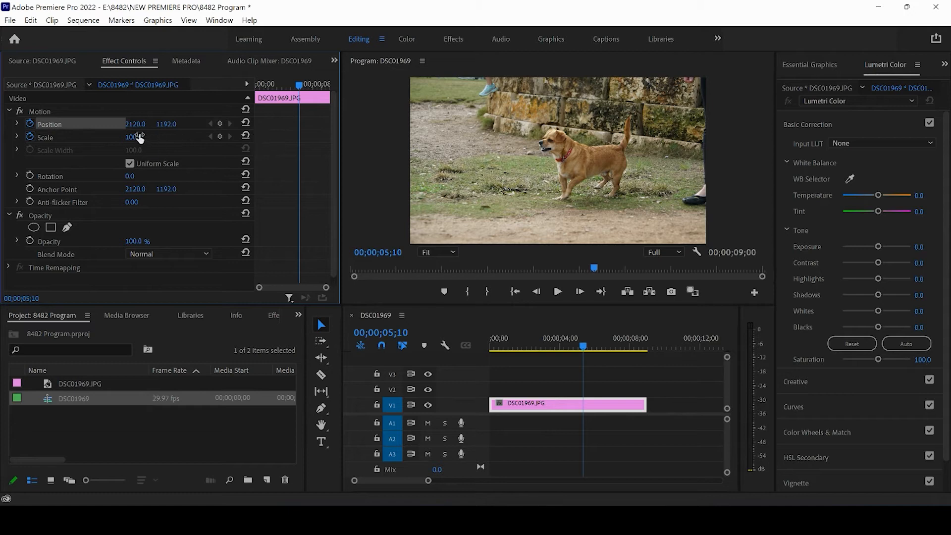
- Animate a zoom-out with Scale 158 and horizontal Position 1689 at the clip's start and Scale 144 at its end
{"action": "left_click_drag", "start_coordinate": [144, 136], "coordinate": [198, 135]}
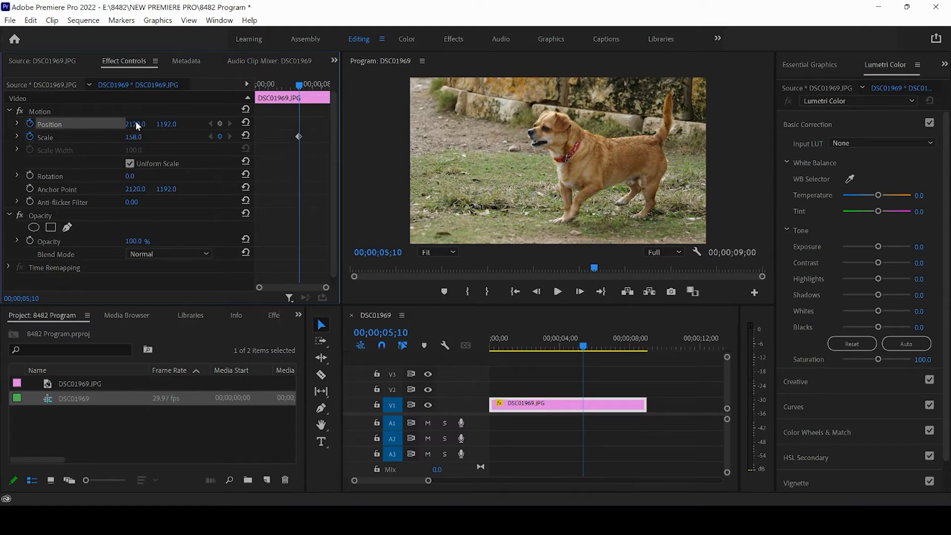
{"action": "left_click_drag", "start_coordinate": [136, 124], "coordinate": [194, 130]}
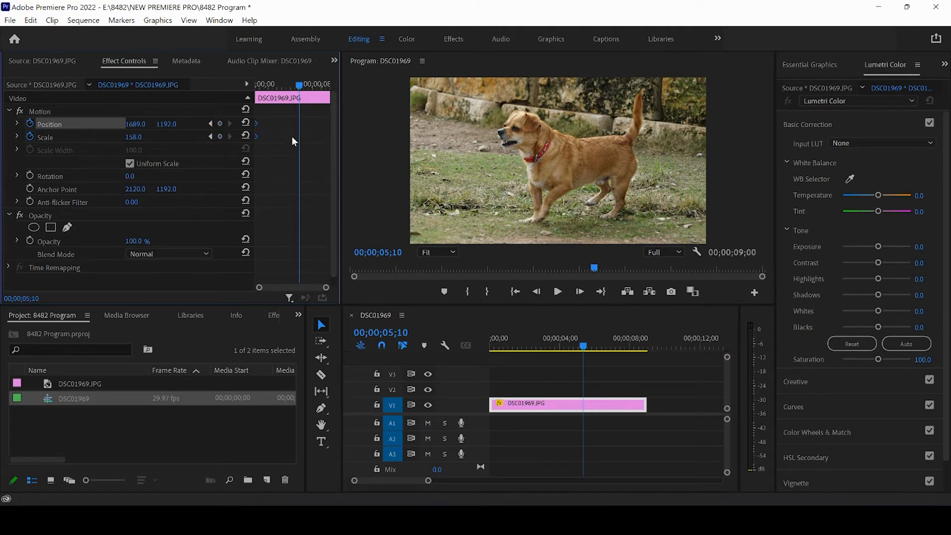
{"action": "mouse_move", "coordinate": [129, 143]}
{"action": "left_mouse_down"}
{"action": "mouse_move", "coordinate": [116, 139]}
{"action": "mouse_move", "coordinate": [126, 140]}
{"action": "left_mouse_up"}
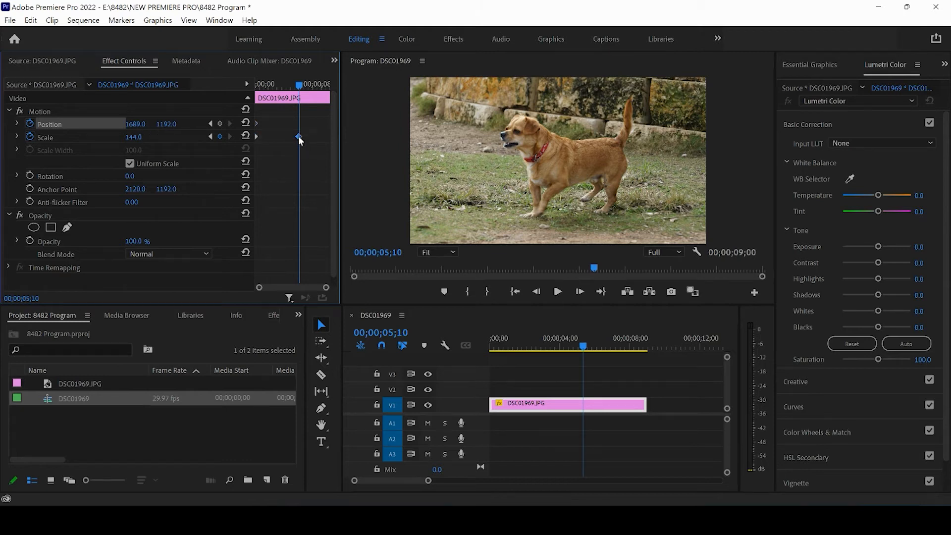
{"action": "left_click_drag", "start_coordinate": [299, 136], "coordinate": [434, 146]}
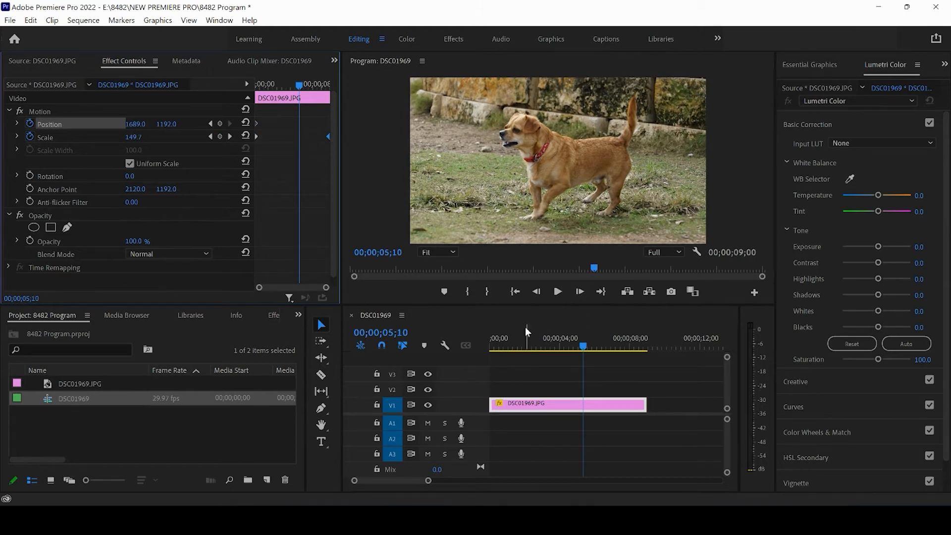
- Play the zoom-out from the start of the sequence and stop playback partway through
{"action": "left_click_drag", "start_coordinate": [526, 335], "coordinate": [472, 340]}
{"action": "key", "text": "space"}
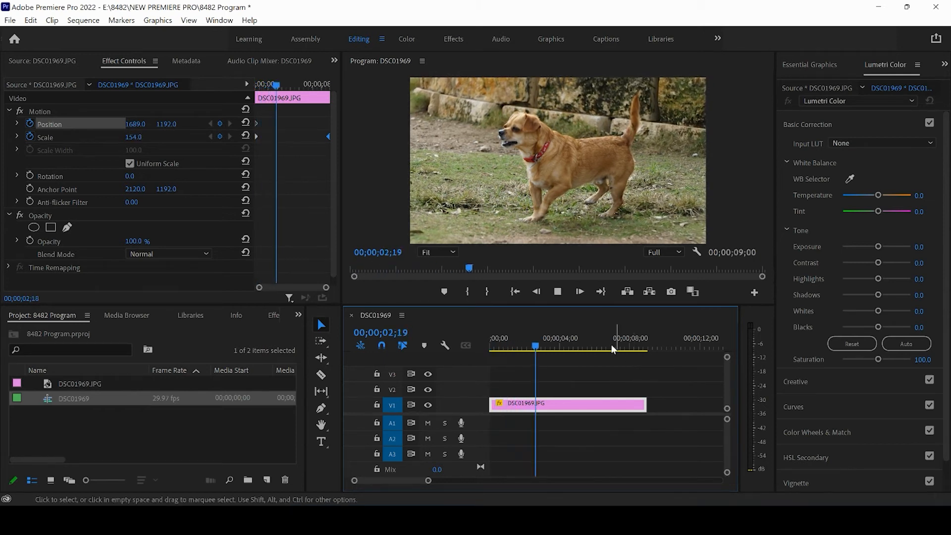
{"action": "left_click", "coordinate": [557, 292]}
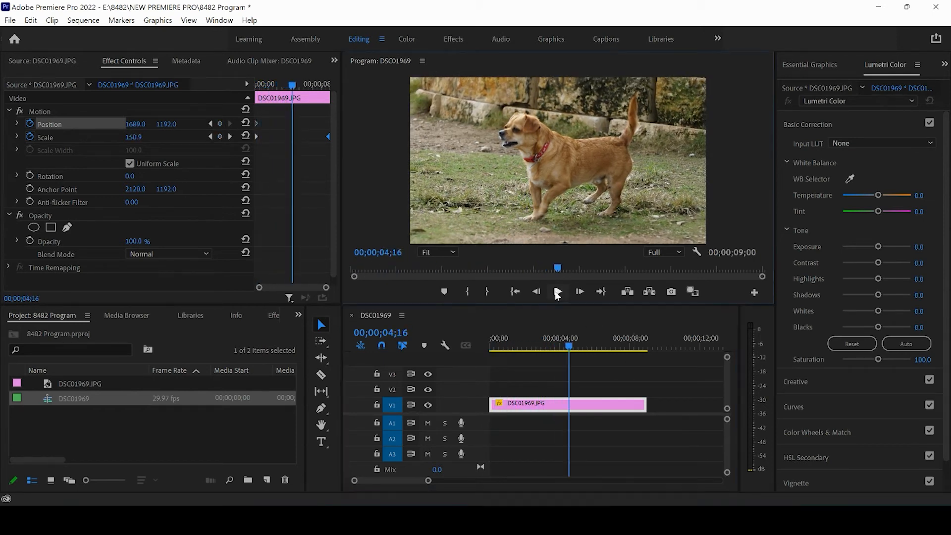
- Delete the Scale keyframe at the end of the photo clip
{"action": "left_click_drag", "start_coordinate": [317, 115], "coordinate": [343, 171]}
{"action": "key", "text": "Delete"}
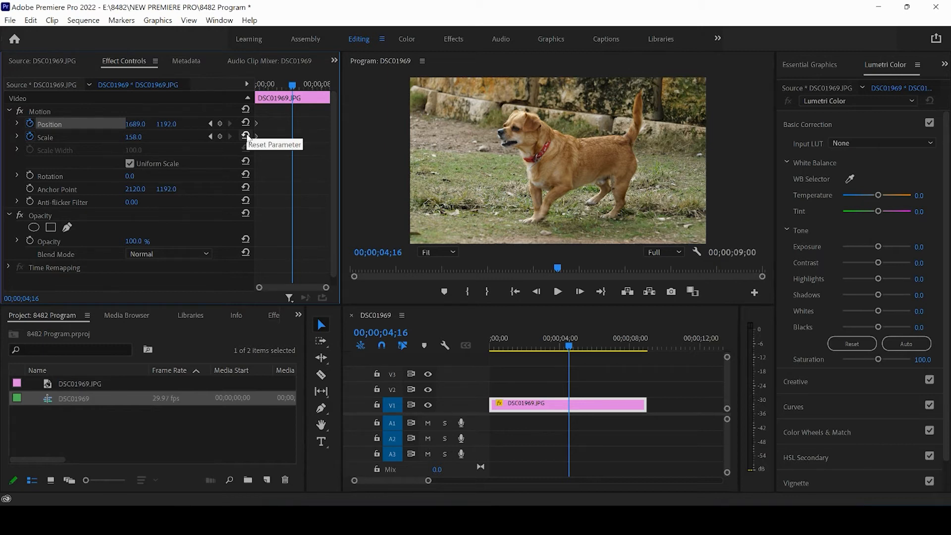
- Reset Scale to 100 and Position to 2120, 1192 partway through the clip, and move both new keyframes to the clip's end
{"action": "left_click", "coordinate": [247, 133]}
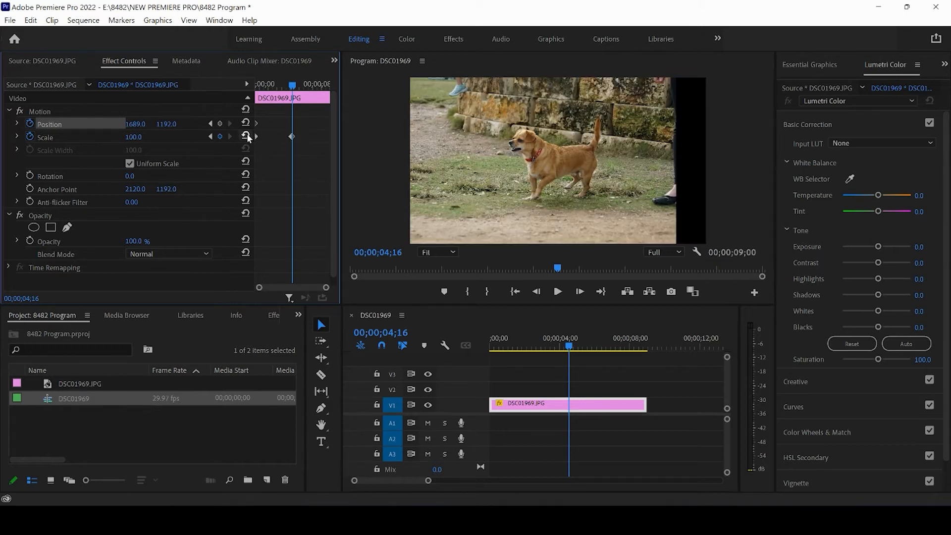
{"action": "left_click", "coordinate": [246, 123]}
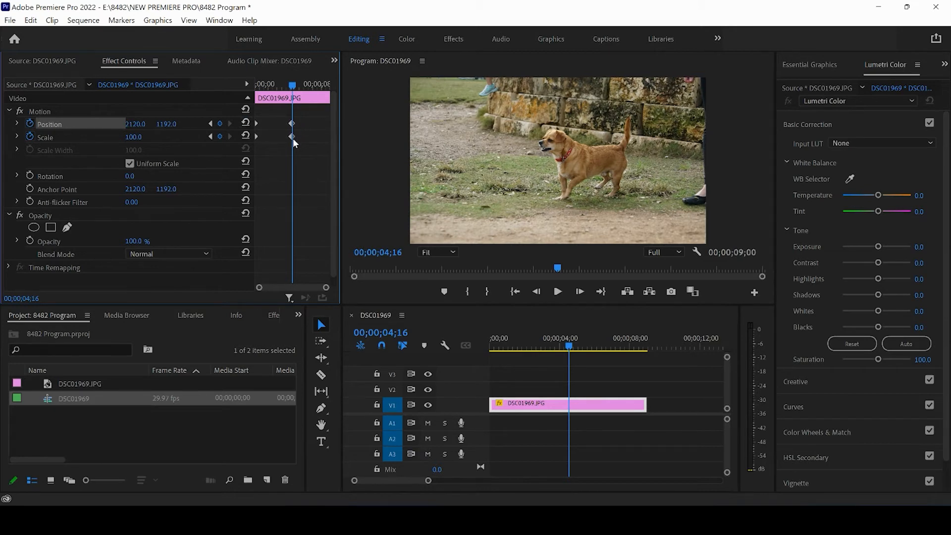
{"action": "left_click_drag", "start_coordinate": [283, 112], "coordinate": [300, 149]}
{"action": "left_click_drag", "start_coordinate": [292, 136], "coordinate": [410, 141]}
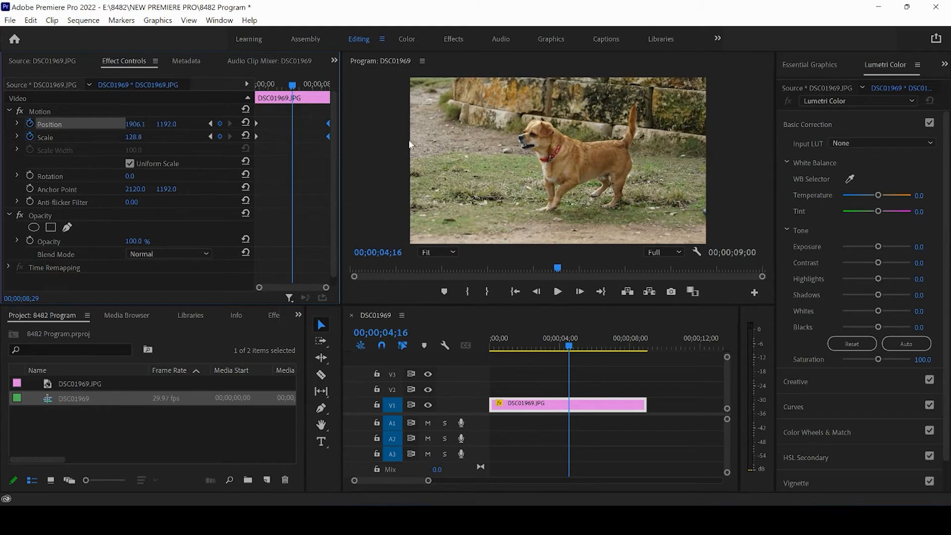
- Play the revised zoom-out from the start of the sequence and stop playback partway through
{"action": "left_click_drag", "start_coordinate": [522, 347], "coordinate": [437, 337]}
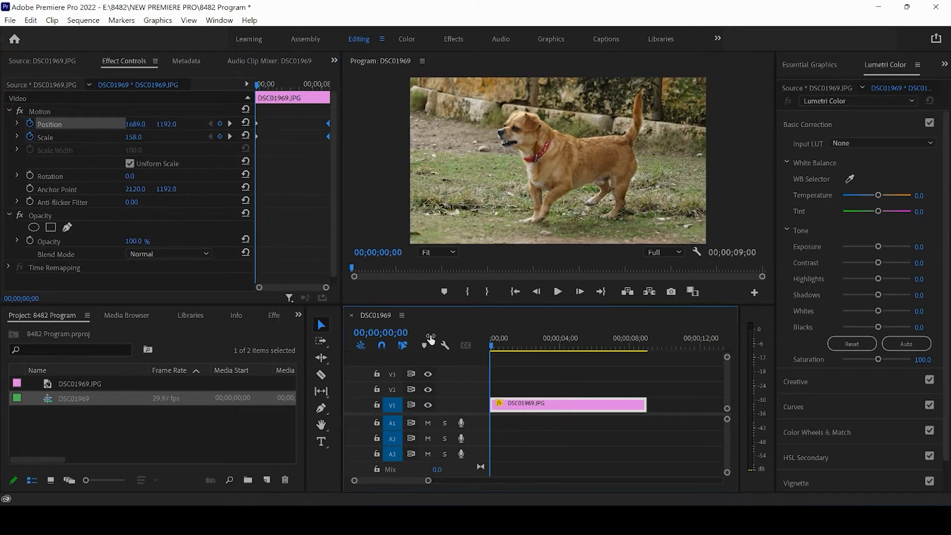
{"action": "key", "text": "space"}
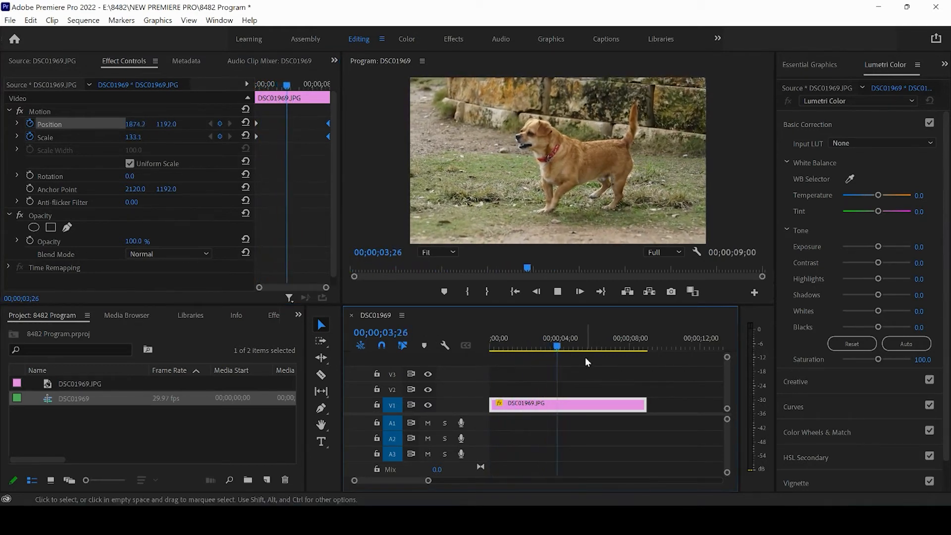
{"action": "left_click", "coordinate": [557, 292]}
- Delete all the zoom-out's Position and Scale keyframes from the photo clip
{"action": "left_click", "coordinate": [272, 151]}
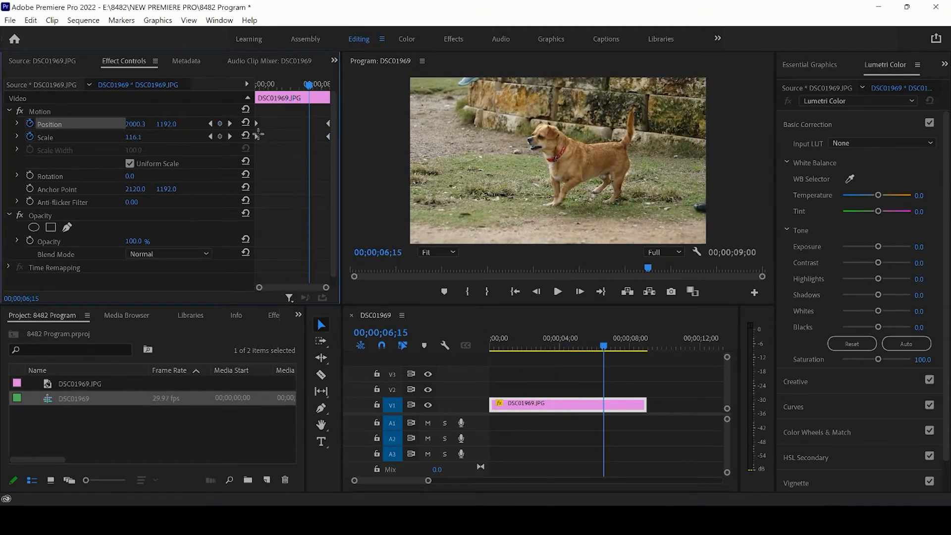
{"action": "left_click", "coordinate": [245, 109]}
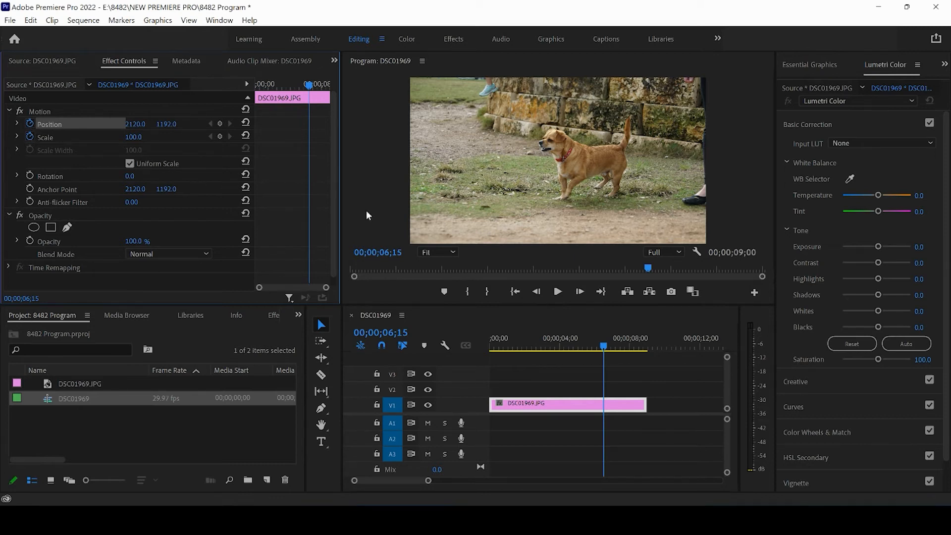
- Try Scale 135, and separately horizontal Position 1805 at Scale 100, near the clip's start, resetting each value after its trial
{"action": "left_click", "coordinate": [504, 343]}
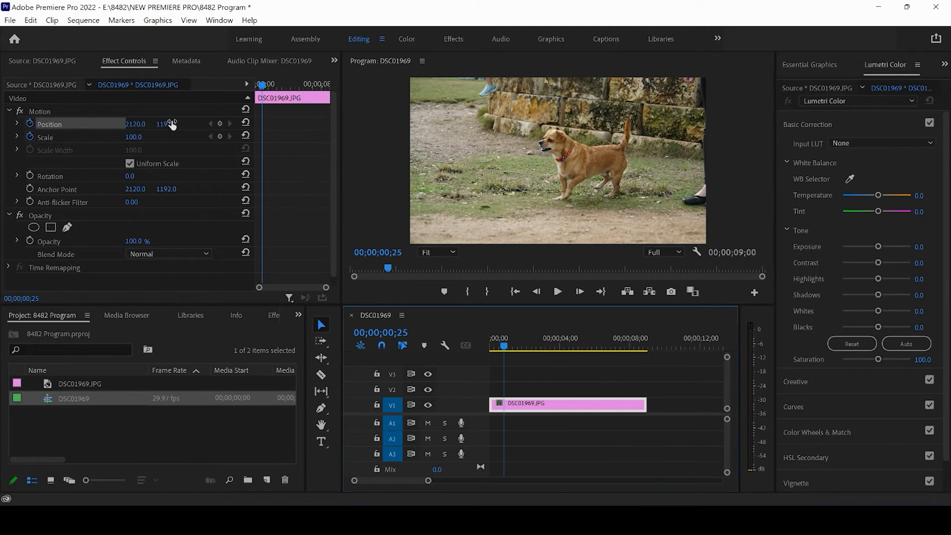
{"action": "left_click_drag", "start_coordinate": [133, 137], "coordinate": [162, 140]}
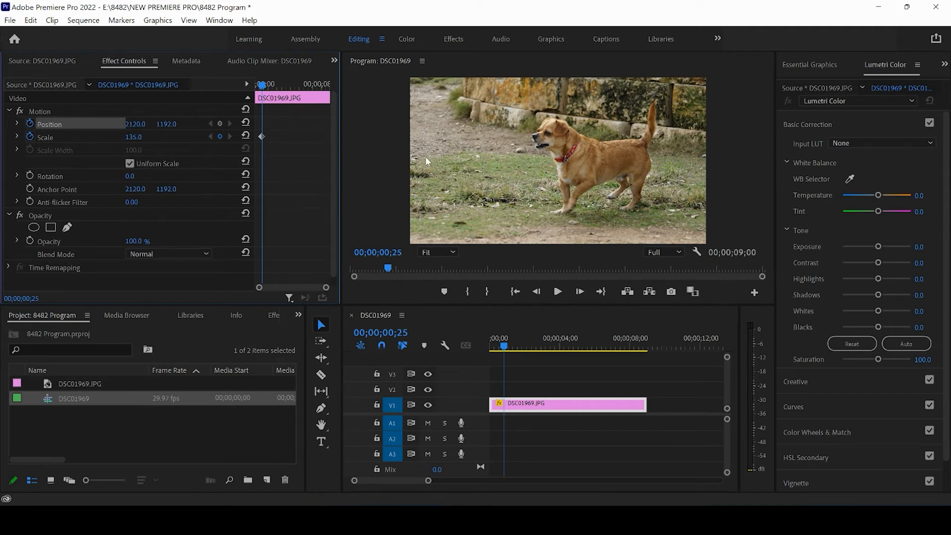
{"action": "left_click", "coordinate": [247, 137]}
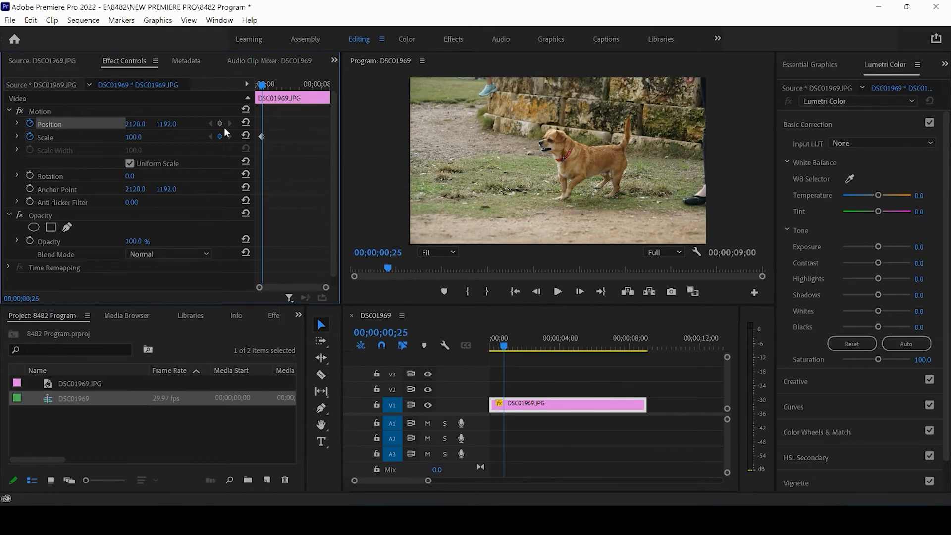
{"action": "left_click_drag", "start_coordinate": [135, 123], "coordinate": [80, 129]}
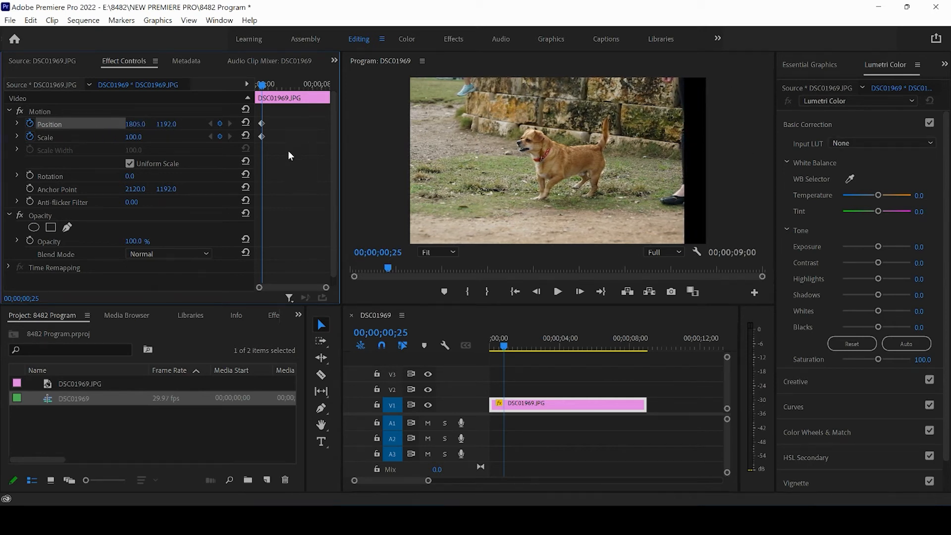
{"action": "left_click", "coordinate": [245, 122]}
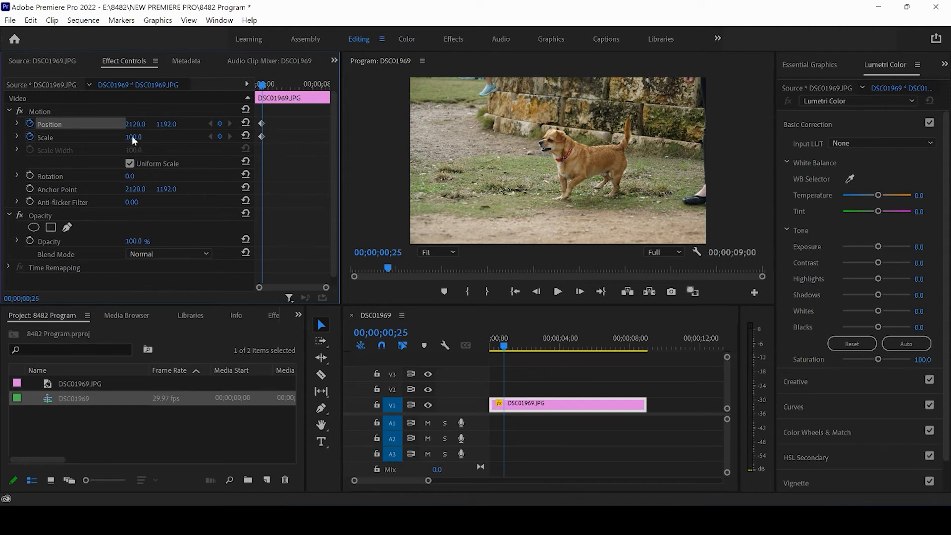
- Animate a horizontal movement at Scale 163 with horizontal Position 2120 at the clip's start and 1672 at its end
{"action": "left_click_drag", "start_coordinate": [133, 139], "coordinate": [177, 135]}
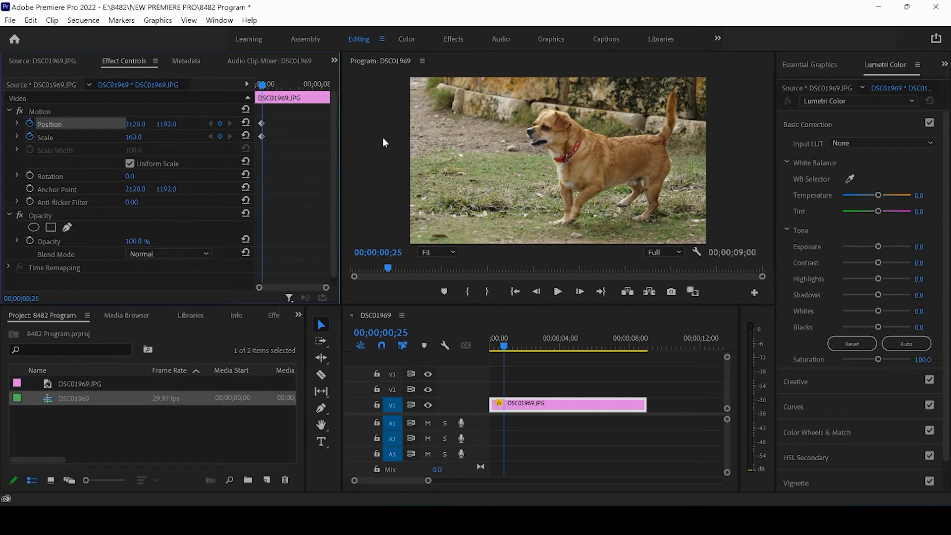
{"action": "left_click_drag", "start_coordinate": [275, 157], "coordinate": [235, 123]}
{"action": "left_click", "coordinate": [292, 87]}
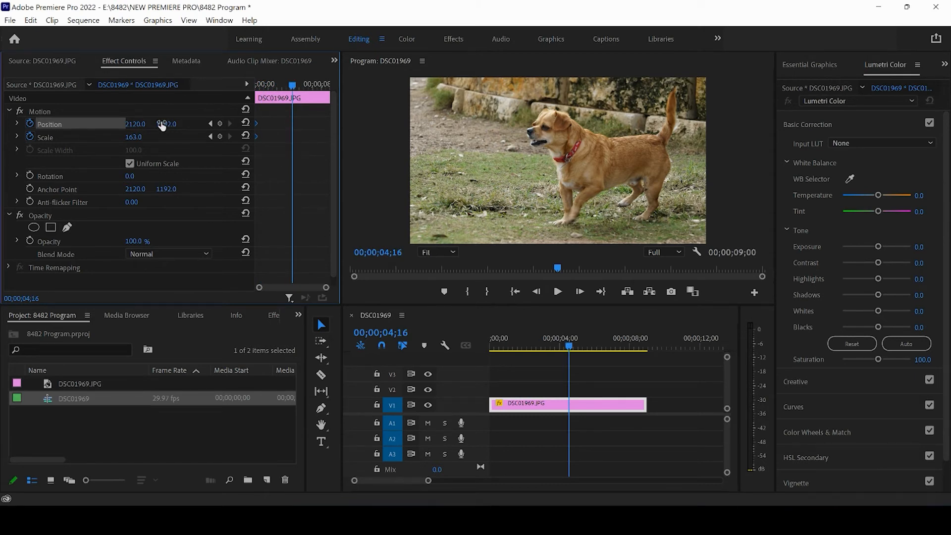
{"action": "left_click_drag", "start_coordinate": [137, 125], "coordinate": [1, 130]}
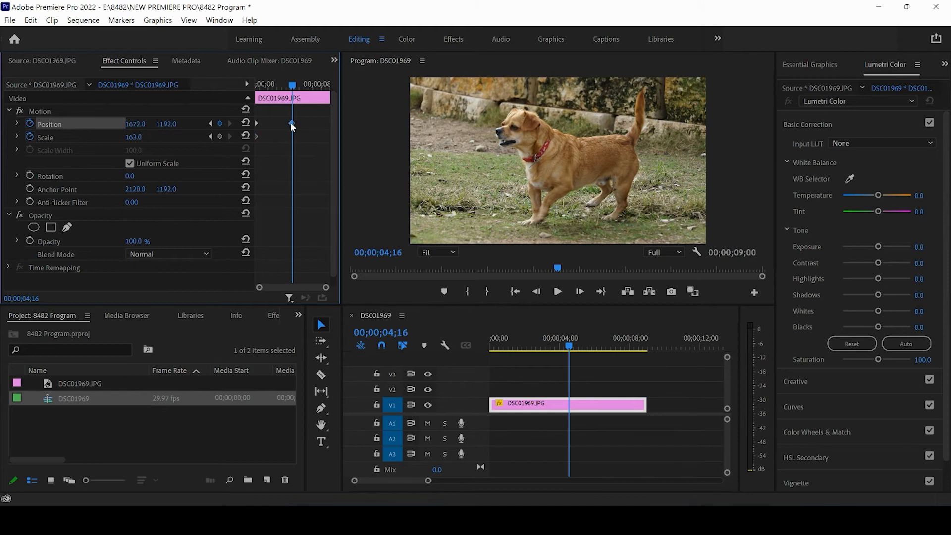
{"action": "key", "text": "Delete"}
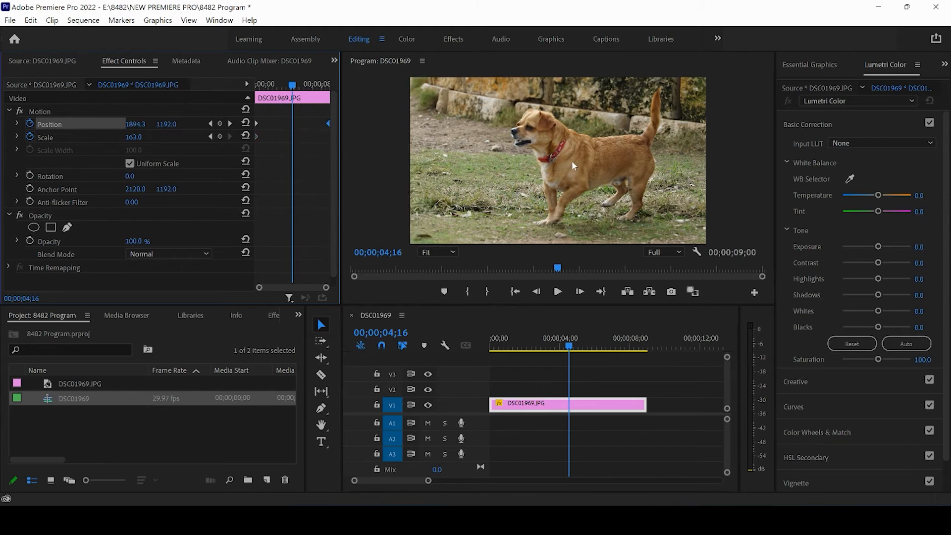
- Scrub through the horizontal movement and play it from the start of the sequence, stopping partway through
{"action": "key", "text": "space"}
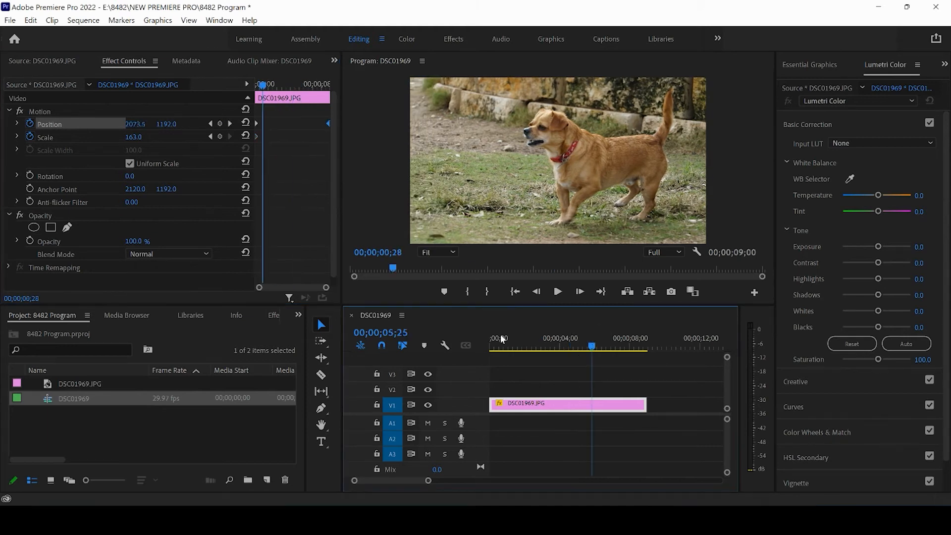
{"action": "left_click", "coordinate": [488, 339]}
{"action": "left_click_drag", "start_coordinate": [488, 337], "coordinate": [634, 349]}
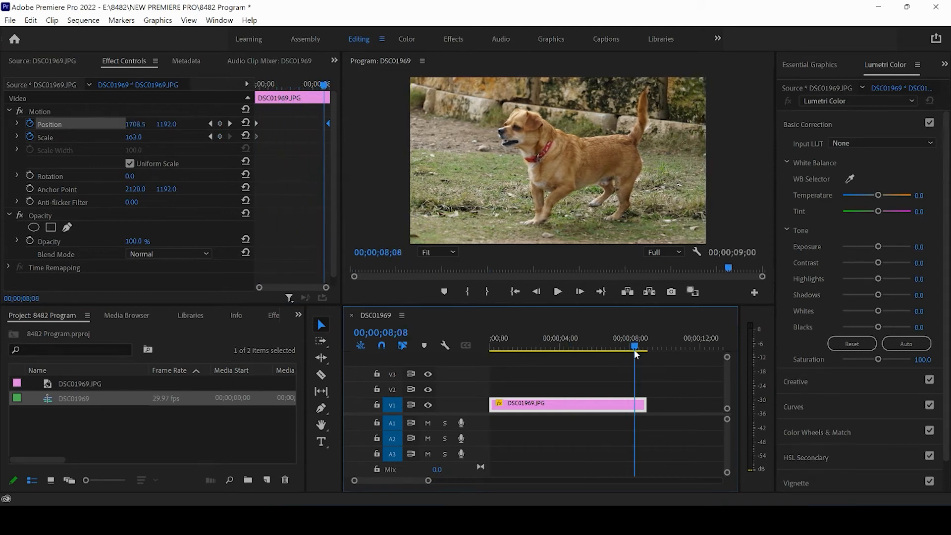
{"action": "left_click", "coordinate": [490, 341]}
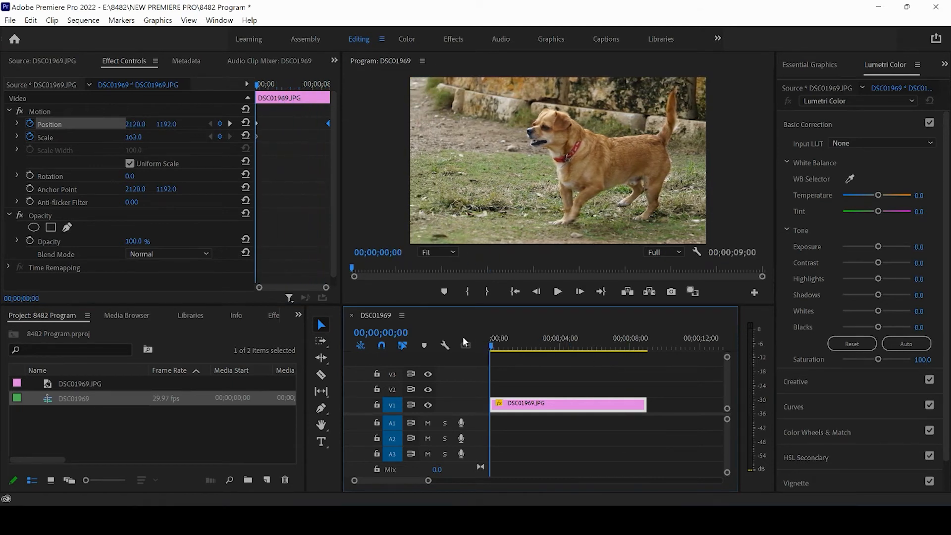
{"action": "left_click", "coordinate": [558, 292]}
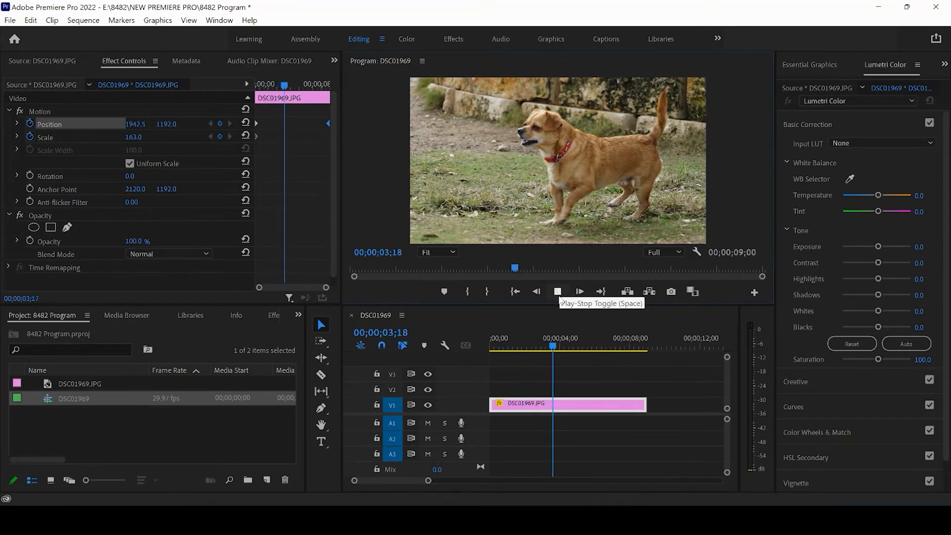
{"action": "left_click", "coordinate": [557, 292]}
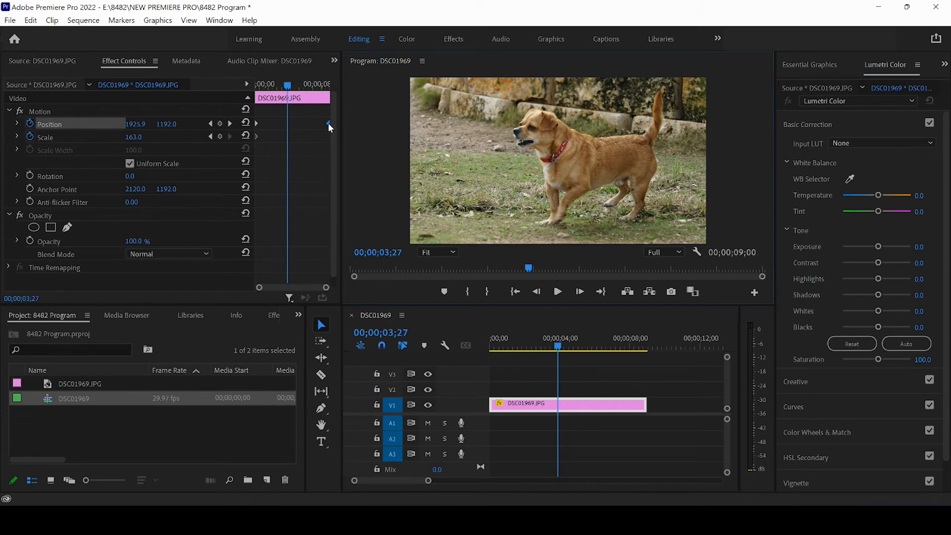
- Reverse the horizontal movement by placing the 1672 Position keyframe at the clip's start and the 2120 keyframe at its end
{"action": "left_click_drag", "start_coordinate": [328, 123], "coordinate": [275, 123]}
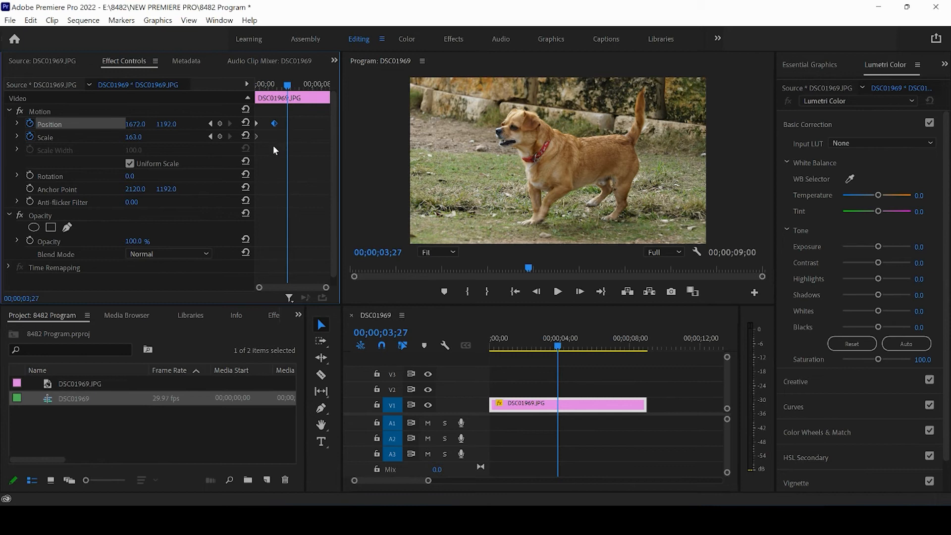
{"action": "left_click_drag", "start_coordinate": [264, 157], "coordinate": [368, 129]}
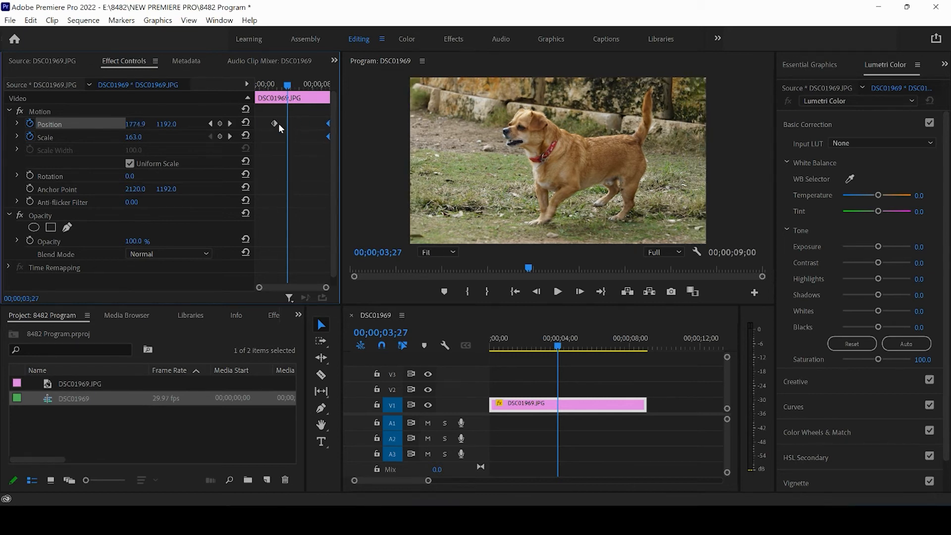
{"action": "left_click_drag", "start_coordinate": [275, 124], "coordinate": [225, 123]}
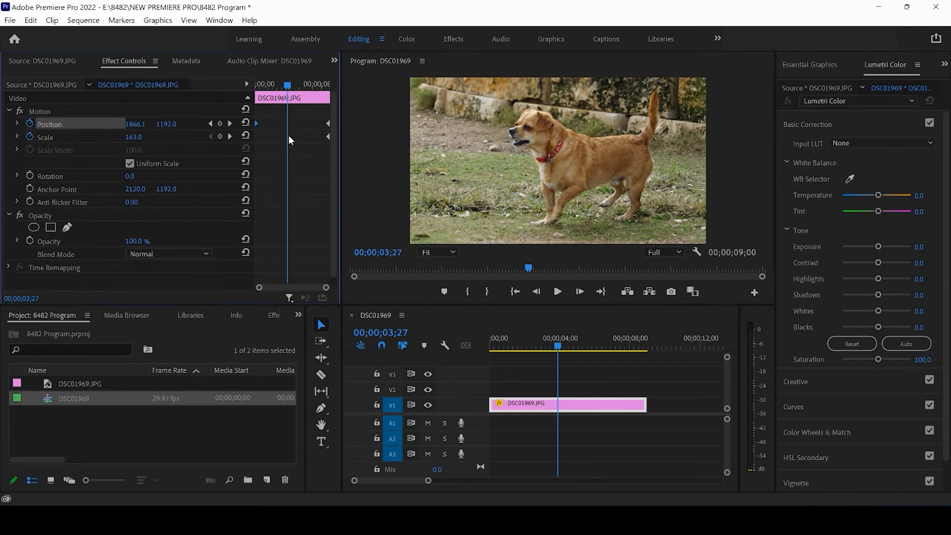
- Play the reversed horizontal movement from the start of the sequence and stop playback partway through
{"action": "left_click", "coordinate": [490, 341]}
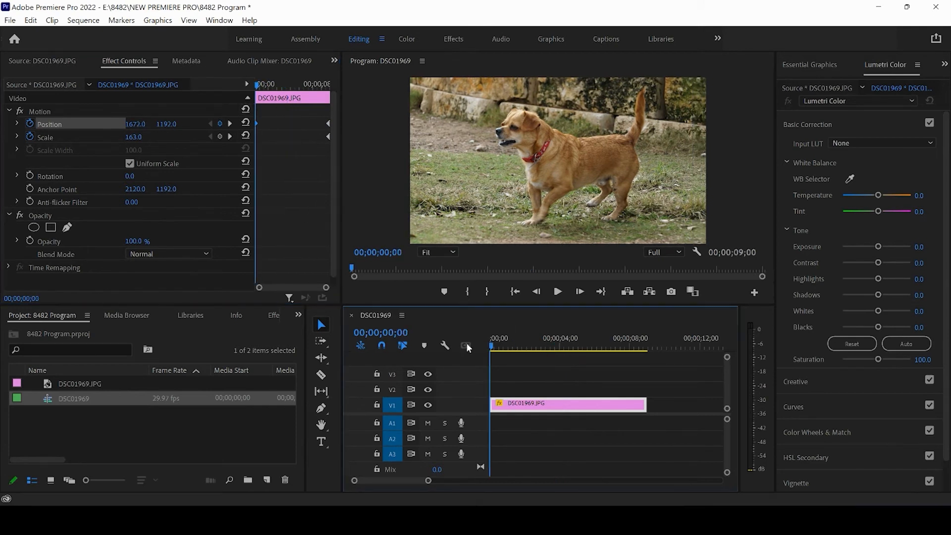
{"action": "key", "text": "space"}
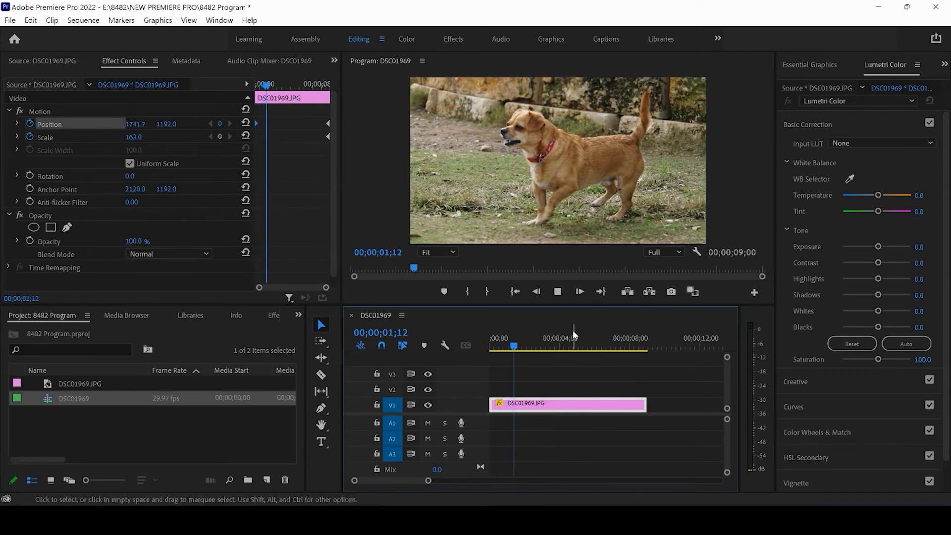
{"action": "left_click", "coordinate": [561, 298]}
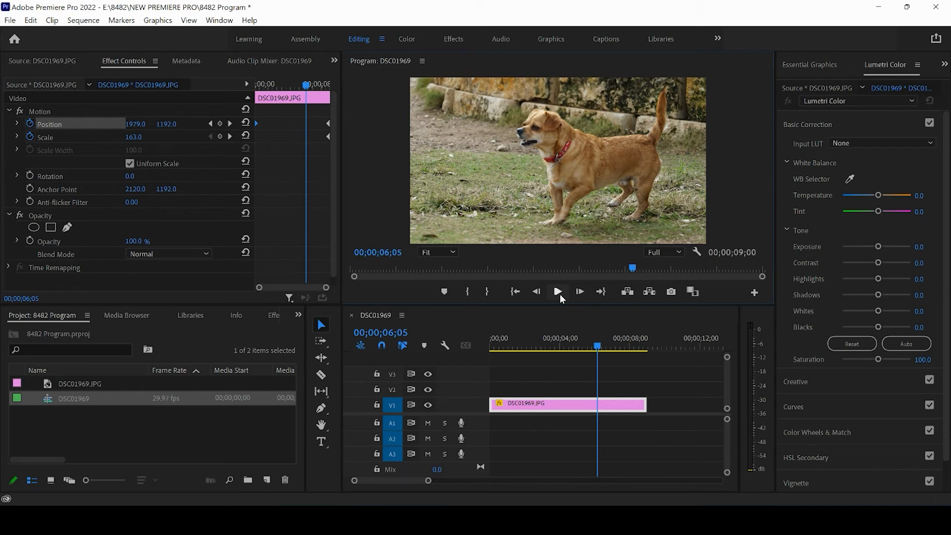
- Delete the horizontal movement's Position and Scale keyframes at both ends of the photo clip
{"action": "left_click_drag", "start_coordinate": [284, 152], "coordinate": [208, 87]}
{"action": "key", "text": "Delete"}
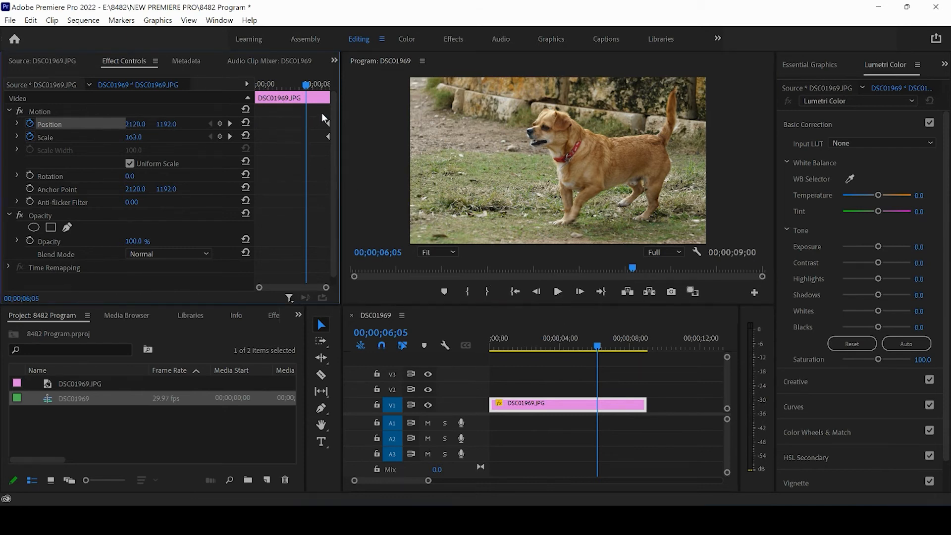
{"action": "left_click_drag", "start_coordinate": [322, 114], "coordinate": [347, 170]}
{"action": "key", "text": "Delete"}
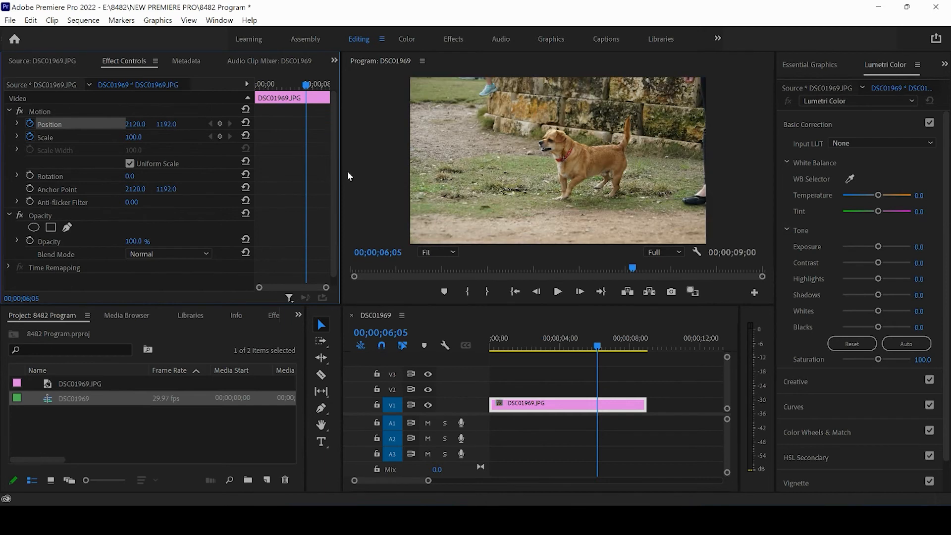
- Animate a vertical movement at Scale 148 with Position 1748, 1357 at the clip's start and a smaller vertical Position at its end
{"action": "left_click_drag", "start_coordinate": [134, 136], "coordinate": [45, 135]}
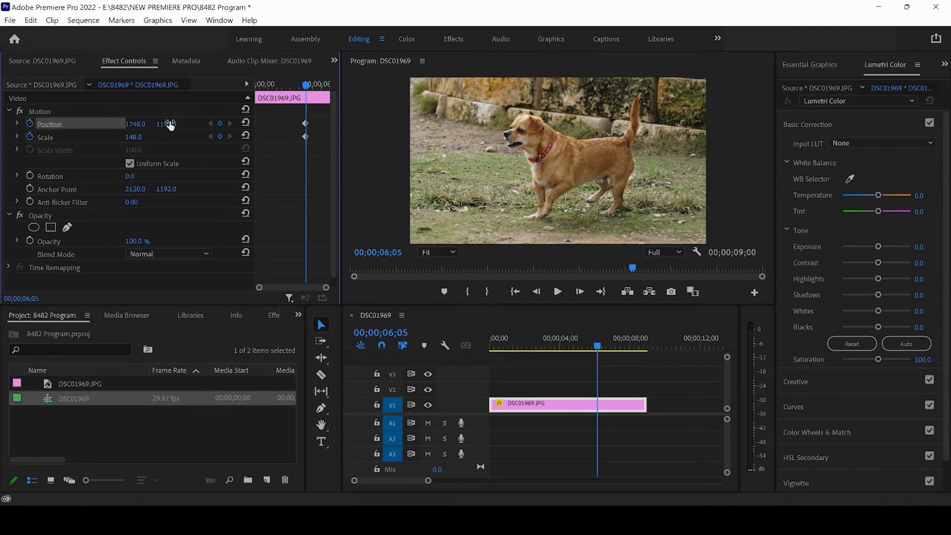
{"action": "left_click_drag", "start_coordinate": [165, 127], "coordinate": [283, 133]}
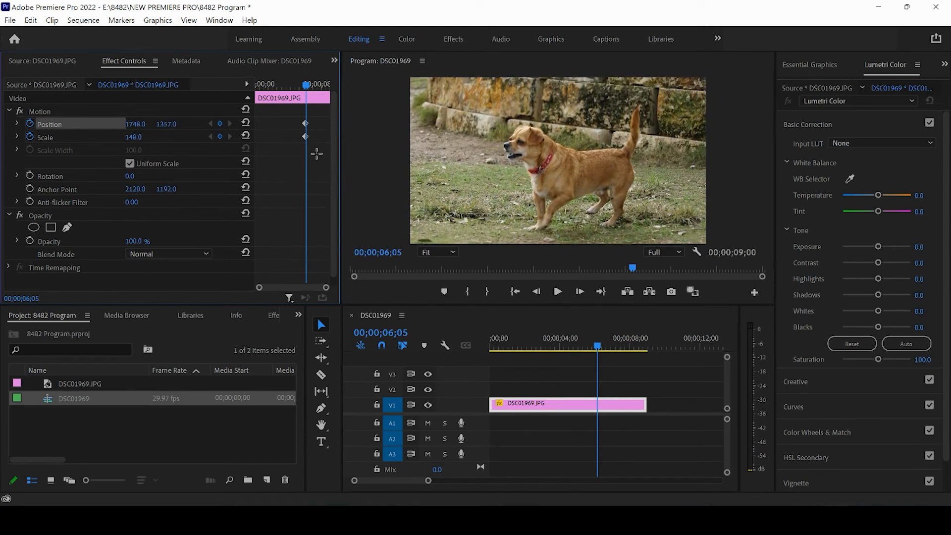
{"action": "left_click_drag", "start_coordinate": [316, 154], "coordinate": [231, 131]}
{"action": "left_click_drag", "start_coordinate": [169, 125], "coordinate": [38, 157]}
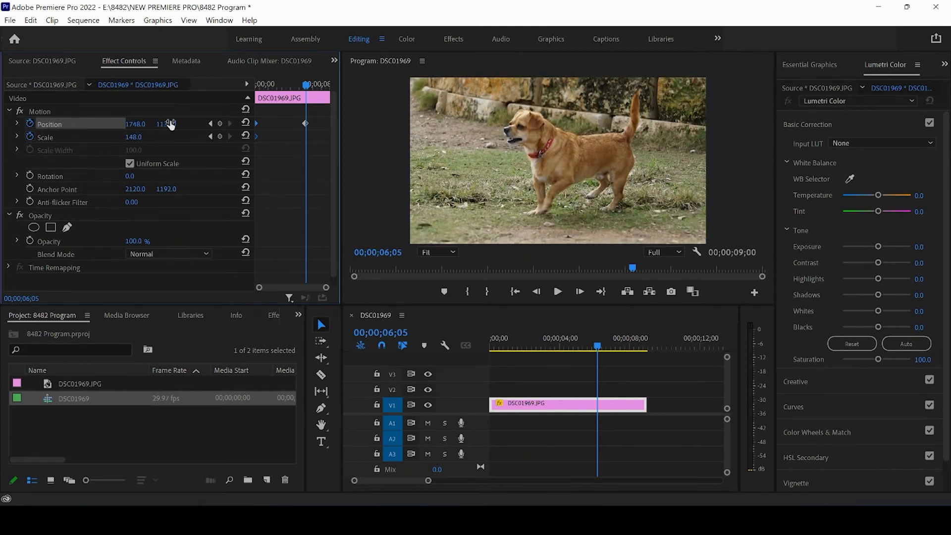
{"action": "left_click_drag", "start_coordinate": [305, 123], "coordinate": [406, 137]}
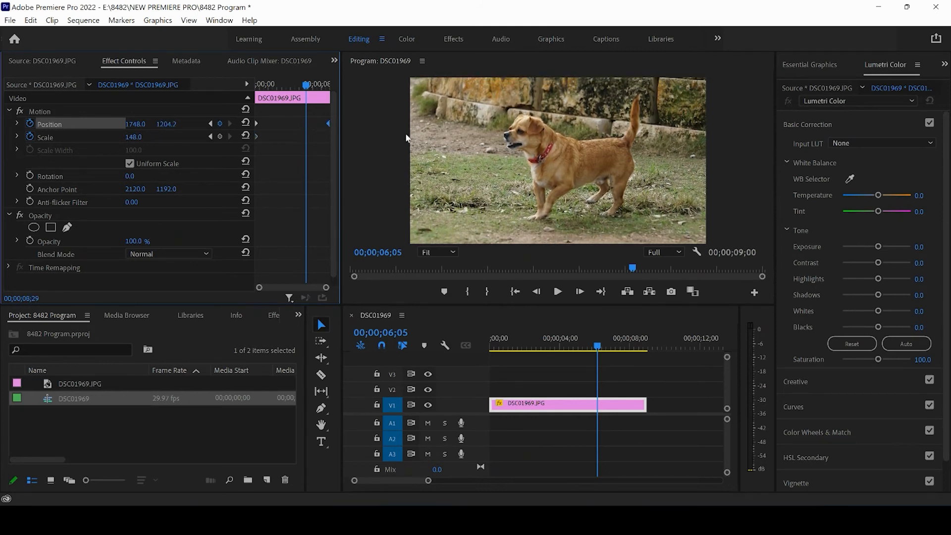
- Play the vertical movement from the start of the sequence, stop playback, and scrub on towards the clip's end
{"action": "left_click", "coordinate": [498, 339]}
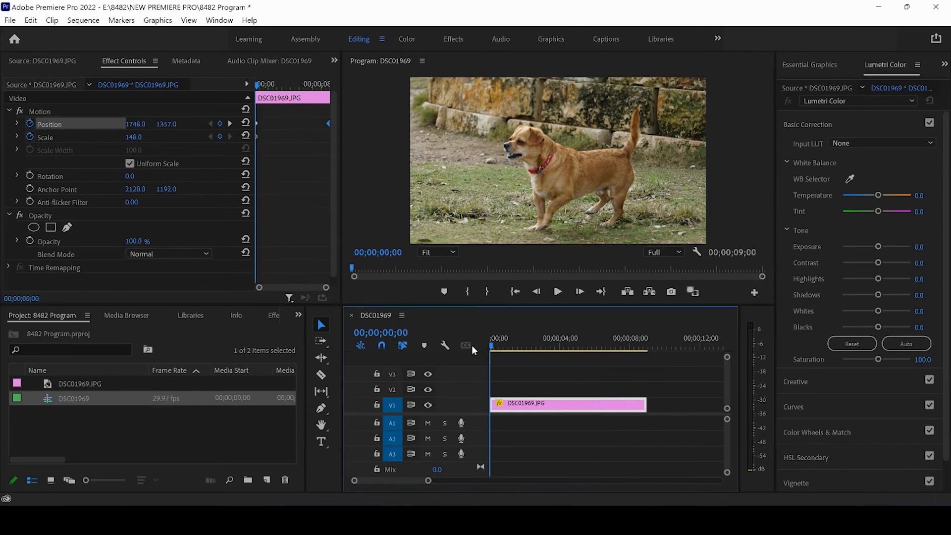
{"action": "key", "text": "space"}
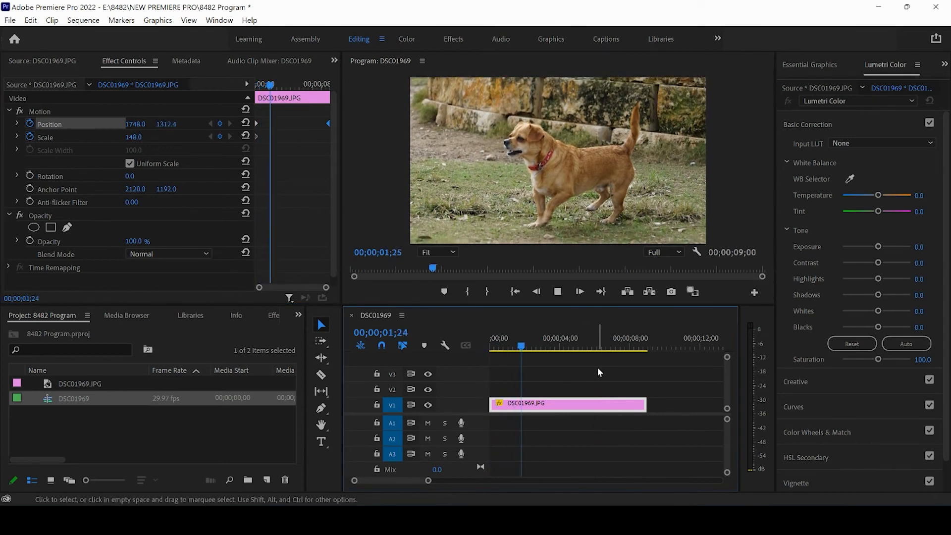
{"action": "left_click", "coordinate": [558, 292]}
{"action": "left_click_drag", "start_coordinate": [504, 347], "coordinate": [625, 355]}
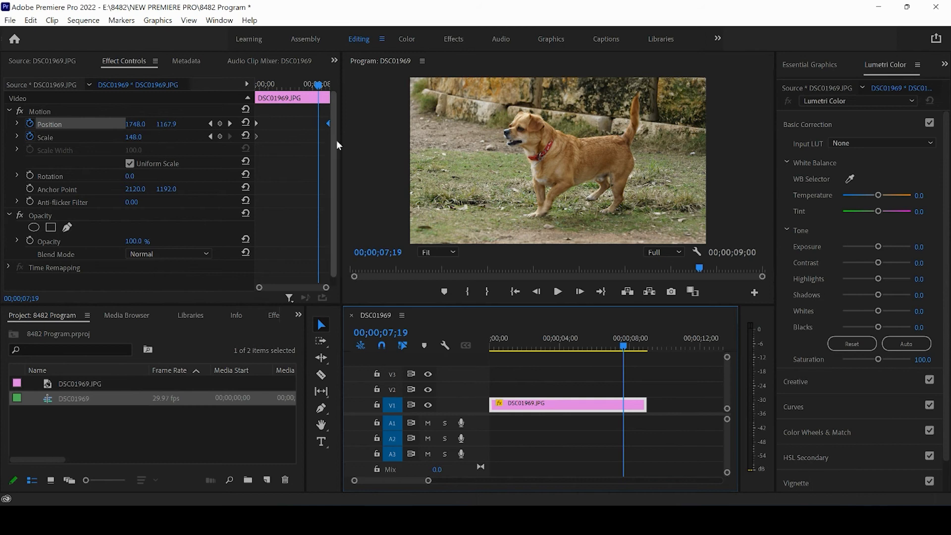
- Reverse the vertical movement by placing the 1134 Position keyframe at the clip's start and the 1357 keyframe at its end, and preview it
{"action": "left_click_drag", "start_coordinate": [327, 123], "coordinate": [272, 124]}
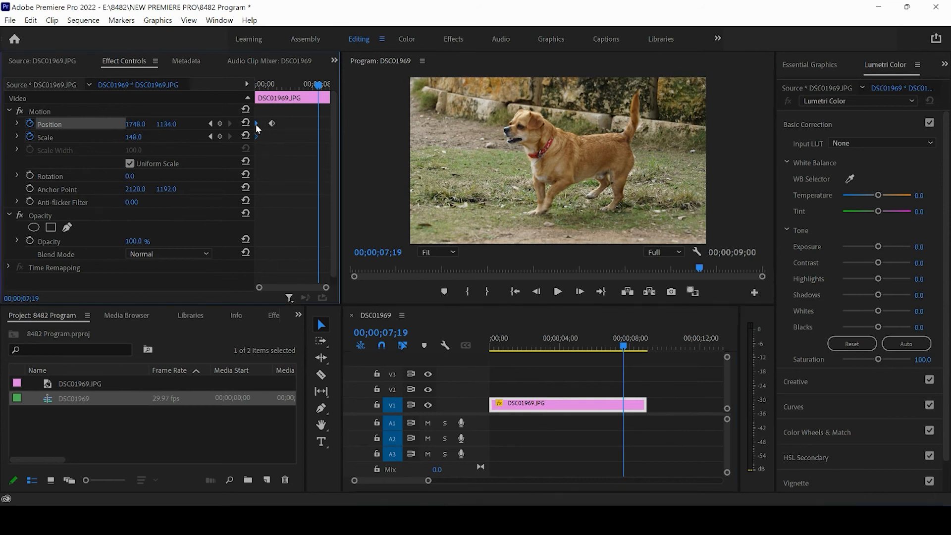
{"action": "key", "text": "ctrl+z"}
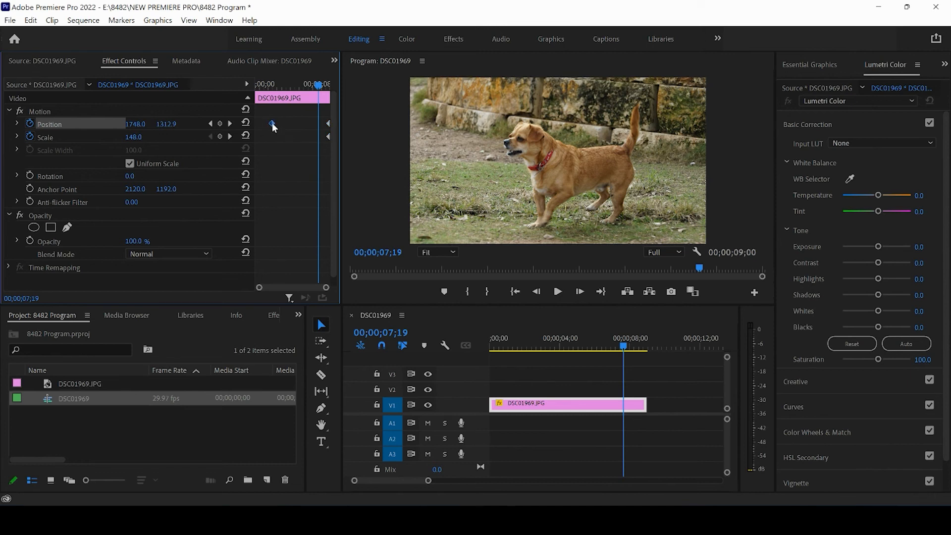
{"action": "left_click_drag", "start_coordinate": [497, 338], "coordinate": [530, 347]}
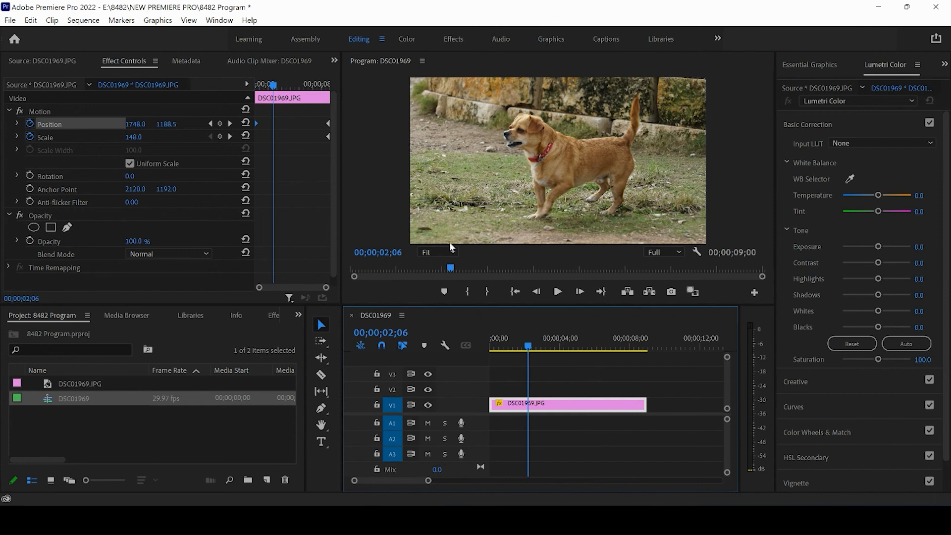
- Add a zoom-out to the vertical movement with a Scale keyframe of 238 at the clip's start, and scrub through the result
{"action": "mouse_move", "coordinate": [273, 84]}
{"action": "left_mouse_down"}
{"action": "mouse_move", "coordinate": [318, 85]}
{"action": "mouse_move", "coordinate": [255, 87]}
{"action": "left_mouse_up"}
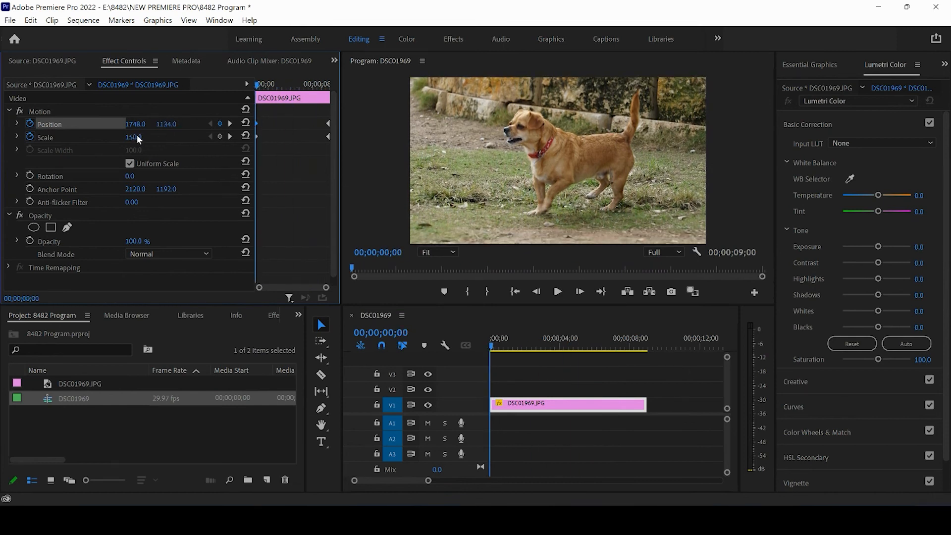
{"action": "left_click_drag", "start_coordinate": [139, 140], "coordinate": [191, 135]}
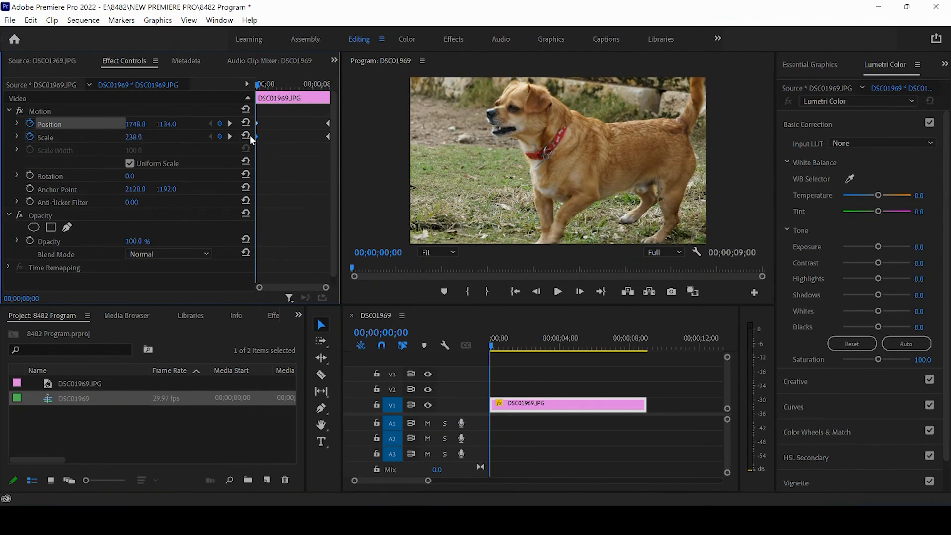
{"action": "left_click_drag", "start_coordinate": [256, 85], "coordinate": [298, 97]}
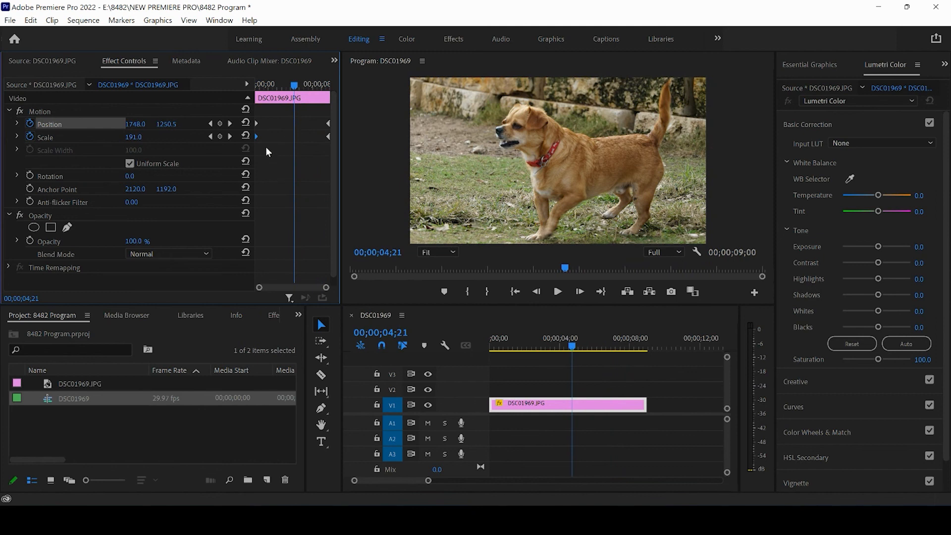
{"action": "left_click_drag", "start_coordinate": [276, 82], "coordinate": [311, 102]}
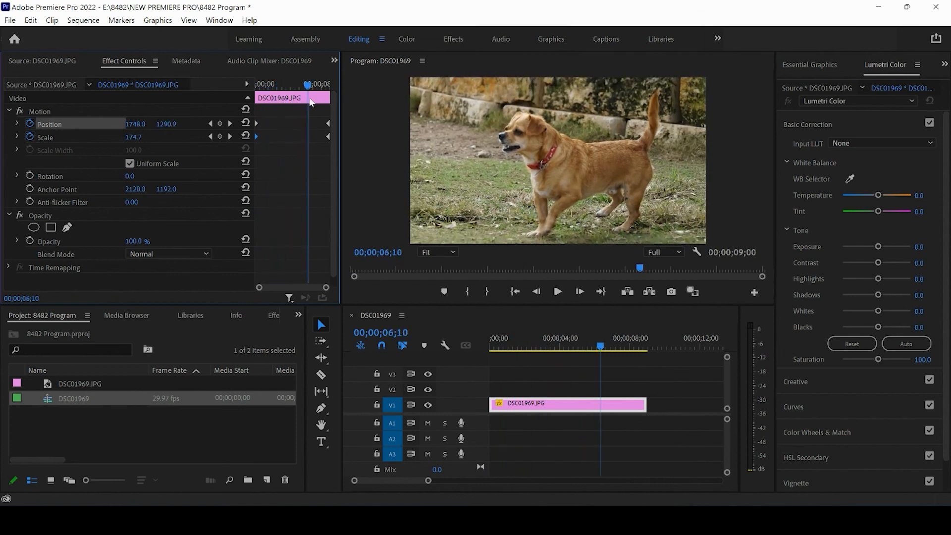
- Animate the photo's Rotation from 13.0° at the clip's start to 0.0° at its end, and scrub through the combined movement
{"action": "left_click_drag", "start_coordinate": [133, 176], "coordinate": [142, 176]}
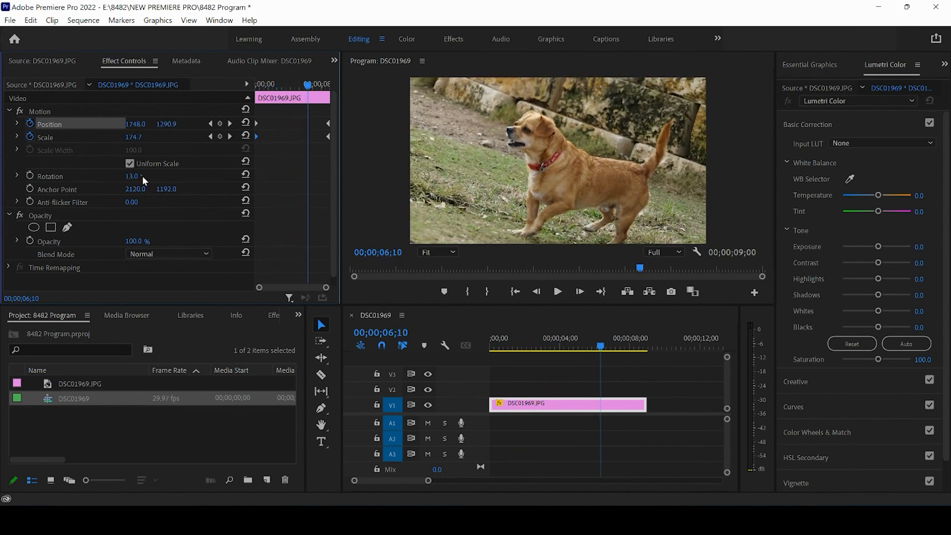
{"action": "left_click", "coordinate": [30, 176]}
{"action": "left_click_drag", "start_coordinate": [306, 175], "coordinate": [222, 177]}
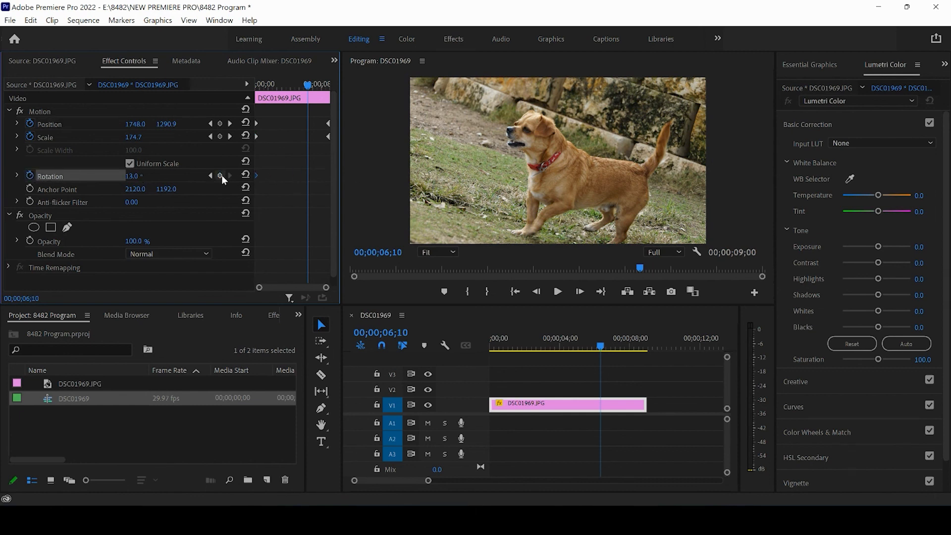
{"action": "left_click", "coordinate": [245, 175]}
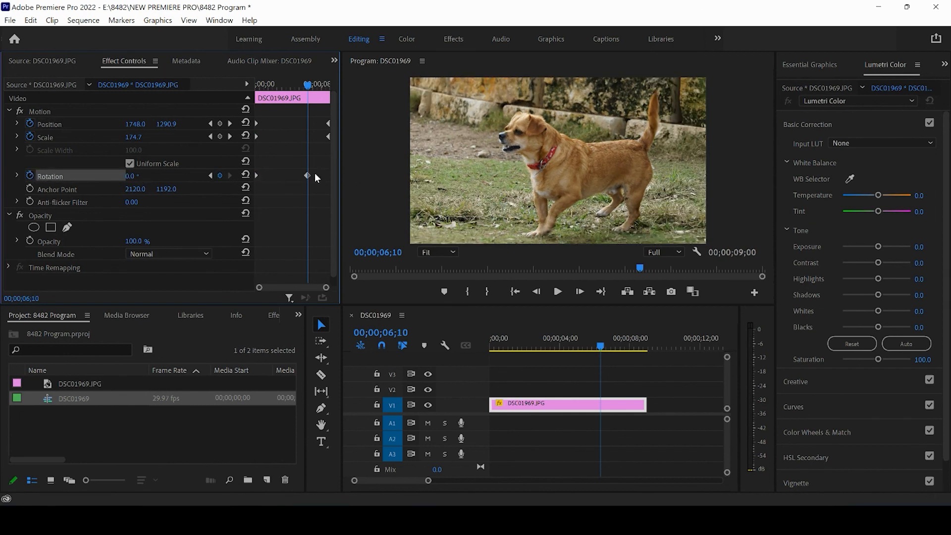
{"action": "left_click_drag", "start_coordinate": [509, 335], "coordinate": [625, 360]}
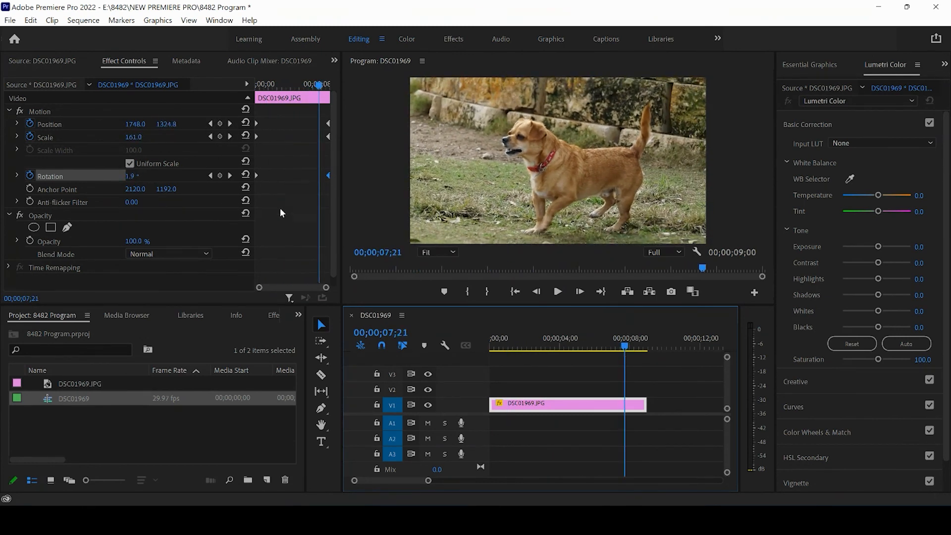
- Delete all Position, Scale and Rotation keyframes at both ends of the photo clip
{"action": "left_click_drag", "start_coordinate": [278, 204], "coordinate": [224, 89]}
{"action": "key", "text": "Delete"}
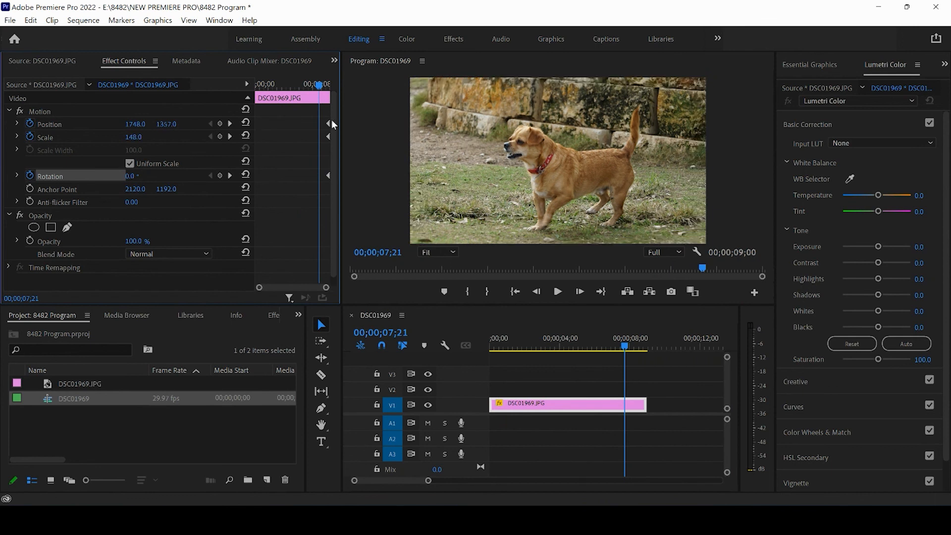
{"action": "left_click_drag", "start_coordinate": [314, 110], "coordinate": [355, 213]}
{"action": "key", "text": "Delete"}
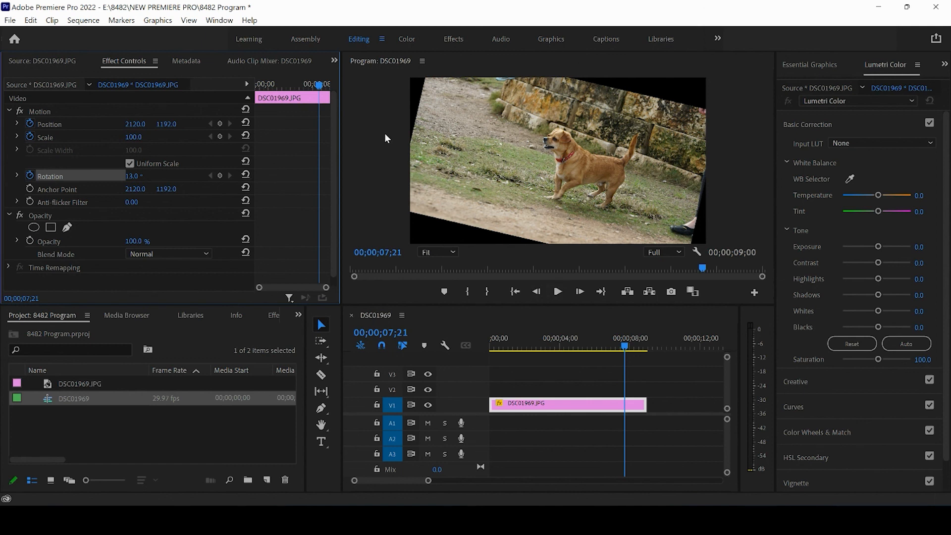
- Turn off keyframing for Rotation, Scale and Position, reset Rotation to 0.0, and scrub through the static photo
{"action": "left_click", "coordinate": [30, 176]}
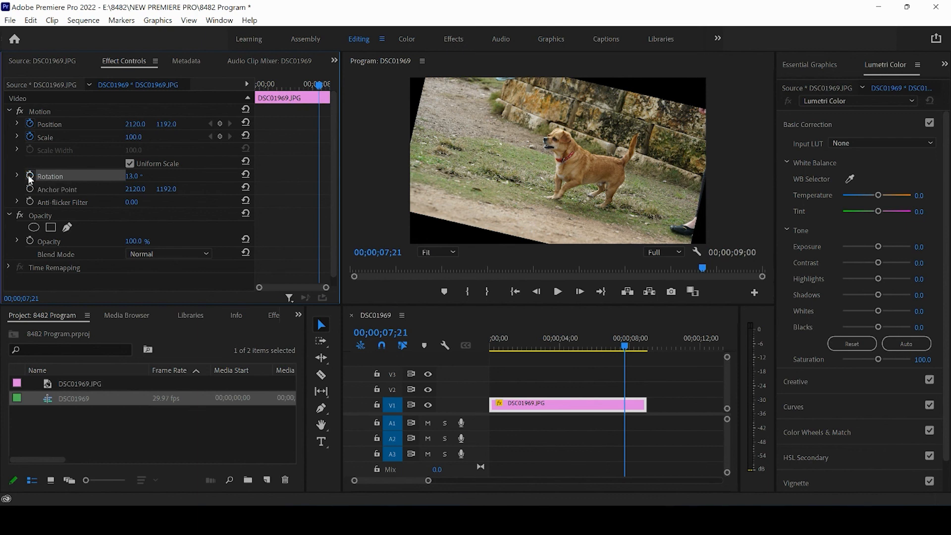
{"action": "left_click", "coordinate": [30, 136]}
{"action": "left_click", "coordinate": [29, 124]}
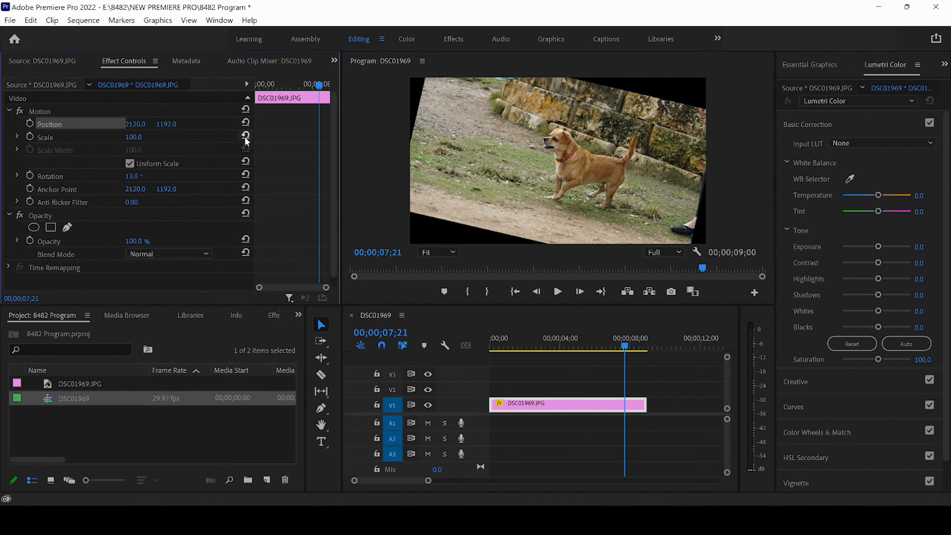
{"action": "left_click", "coordinate": [245, 175]}
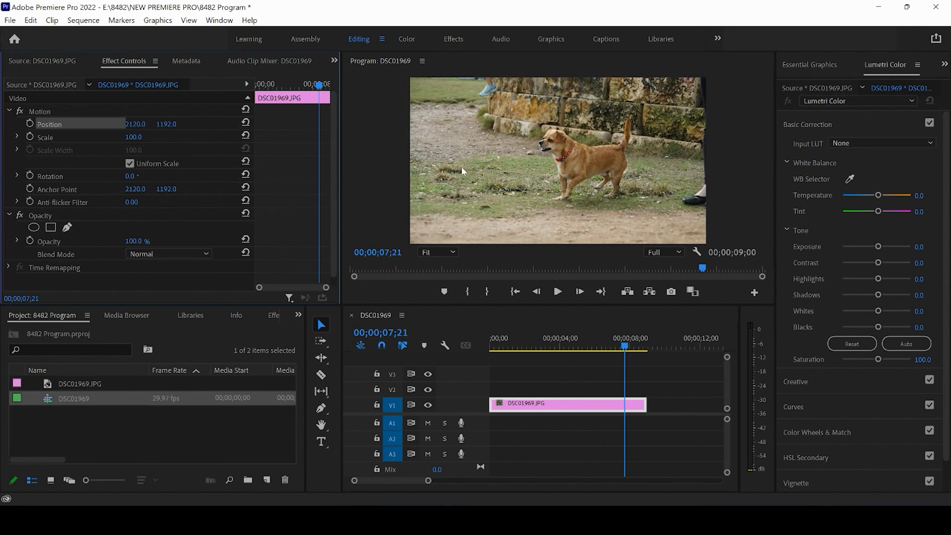
{"action": "left_click_drag", "start_coordinate": [585, 339], "coordinate": [549, 349]}
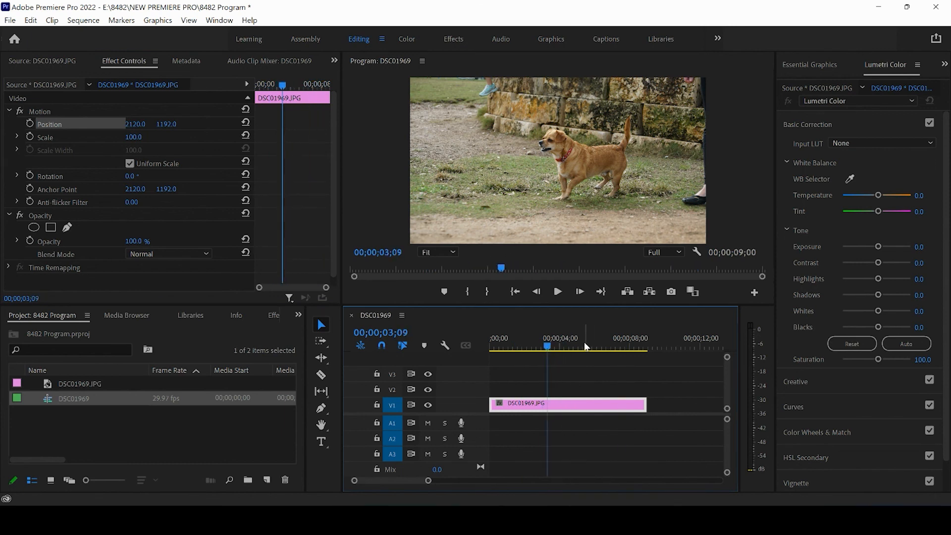